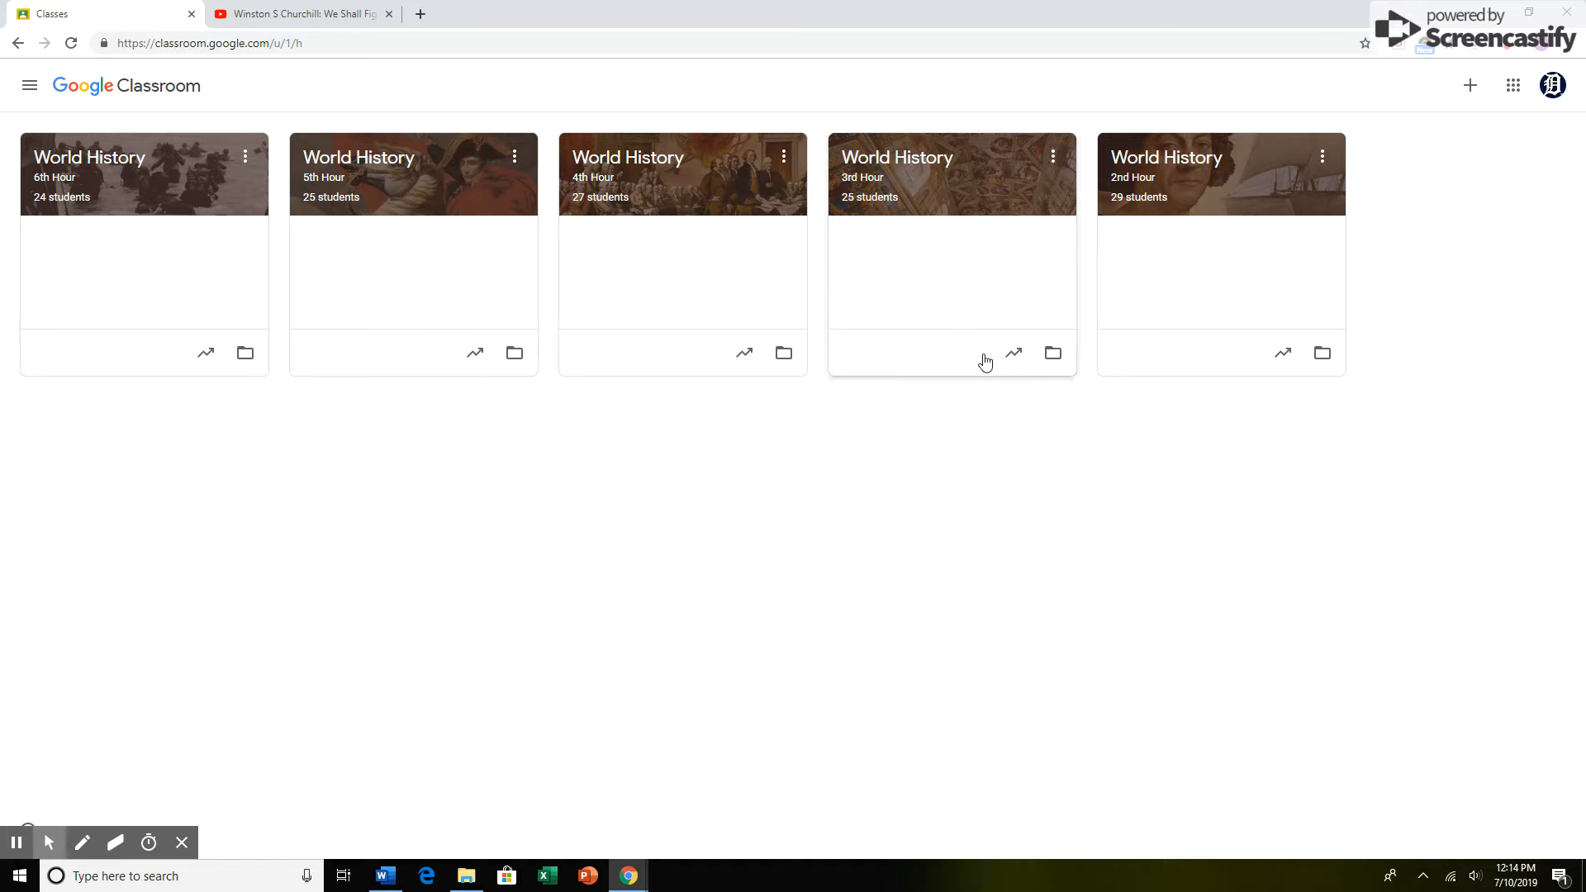
Create a new class named World History 1st Hour.
left_click(1471, 90)
left_click(1441, 159)
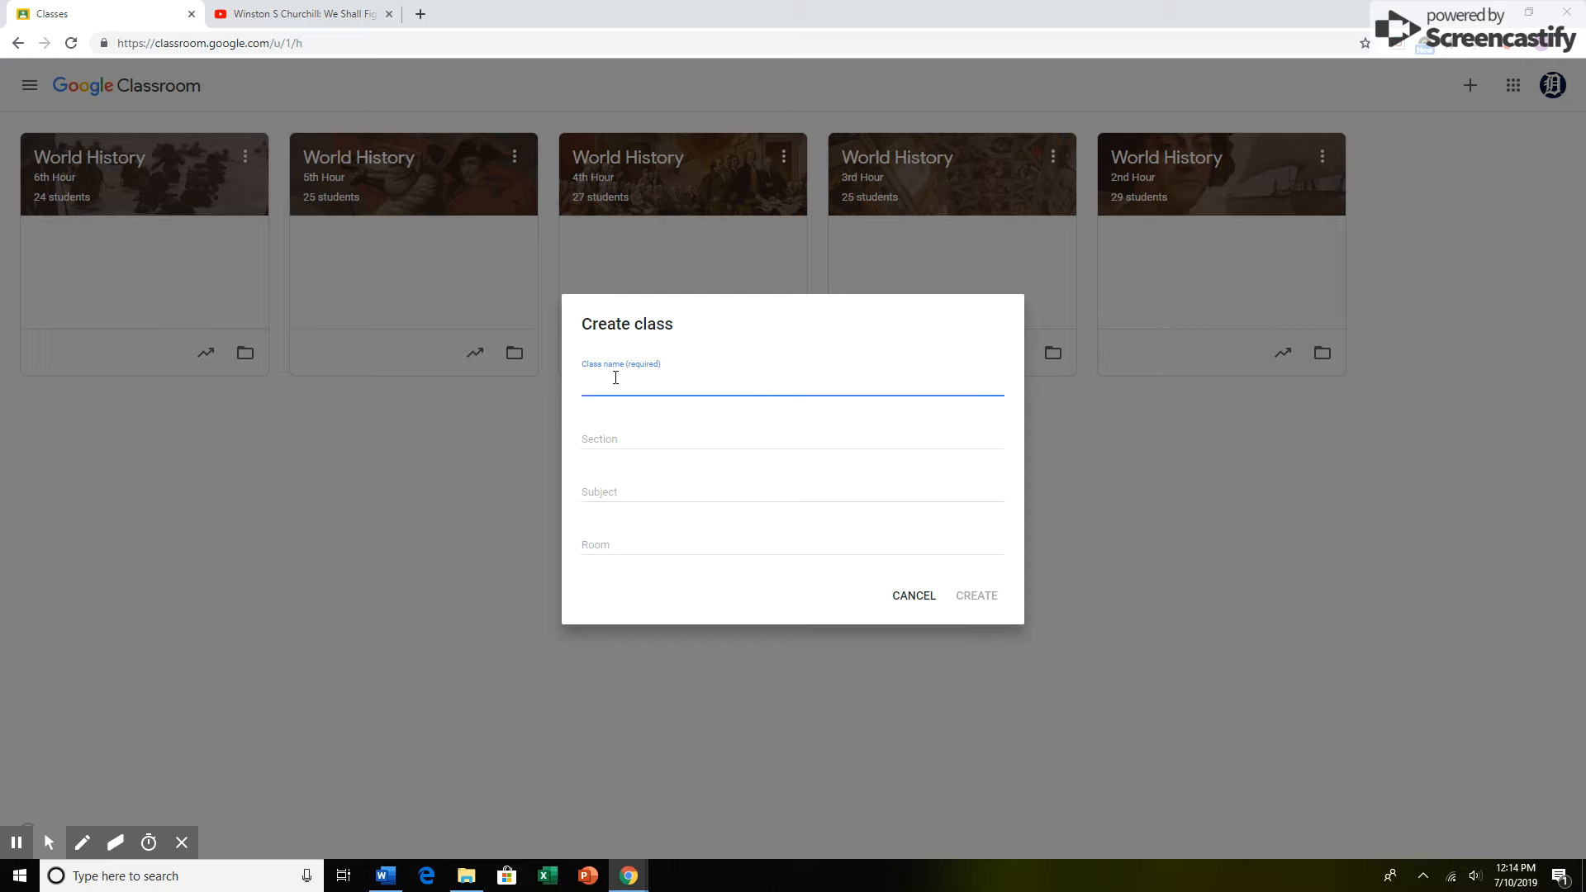
type("W")
key("BackSpace")
type("World History 1st Hour")
left_click(974, 598)
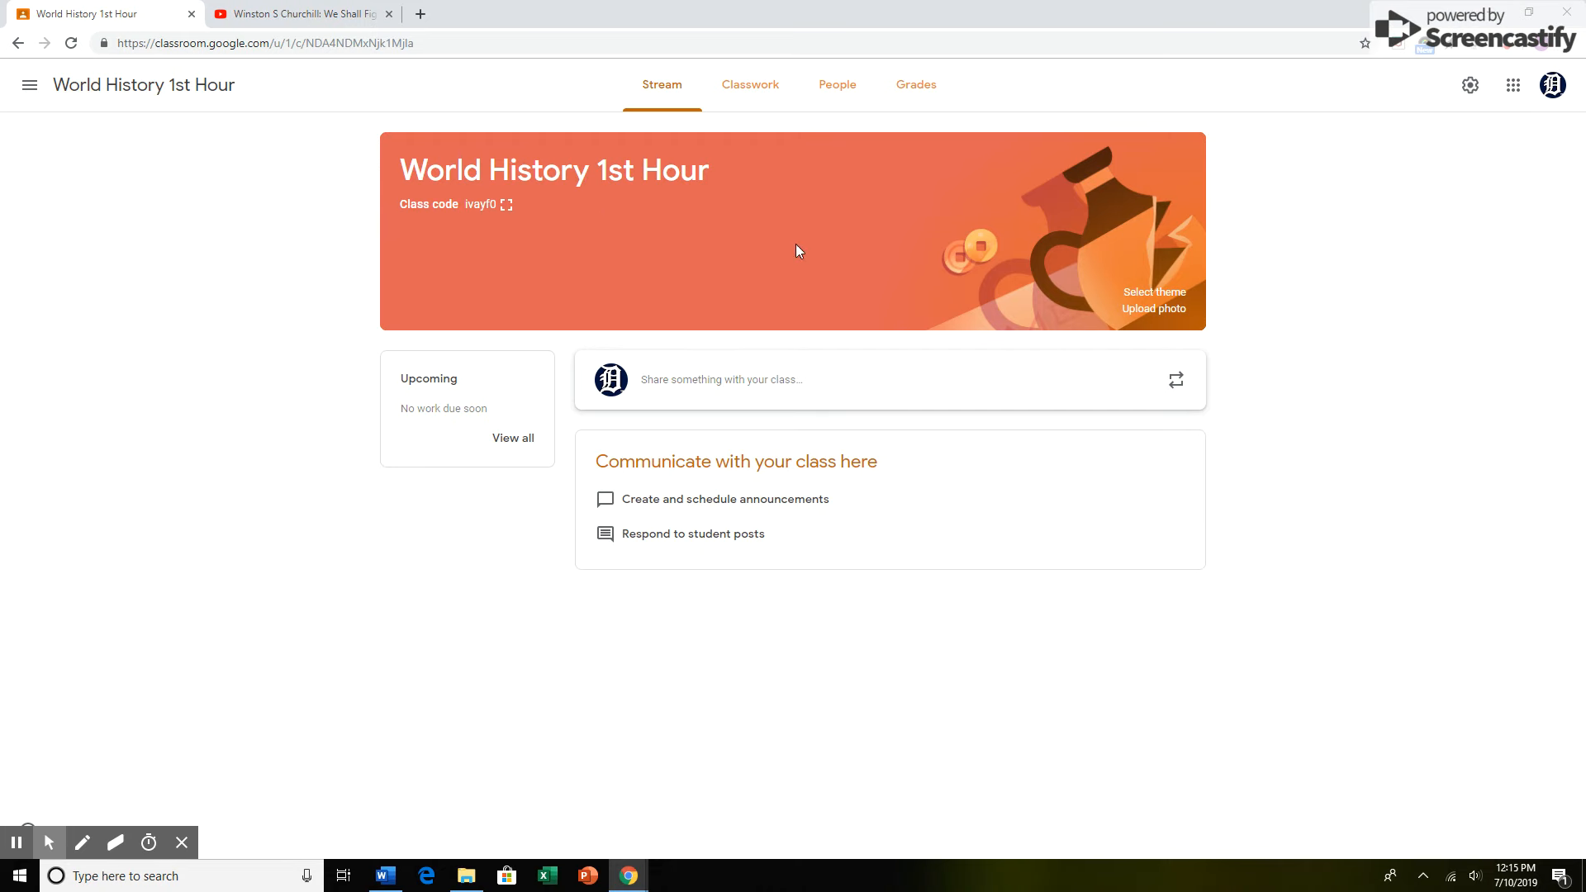
Look through the General and English & History images in the class theme gallery.
left_click(1148, 292)
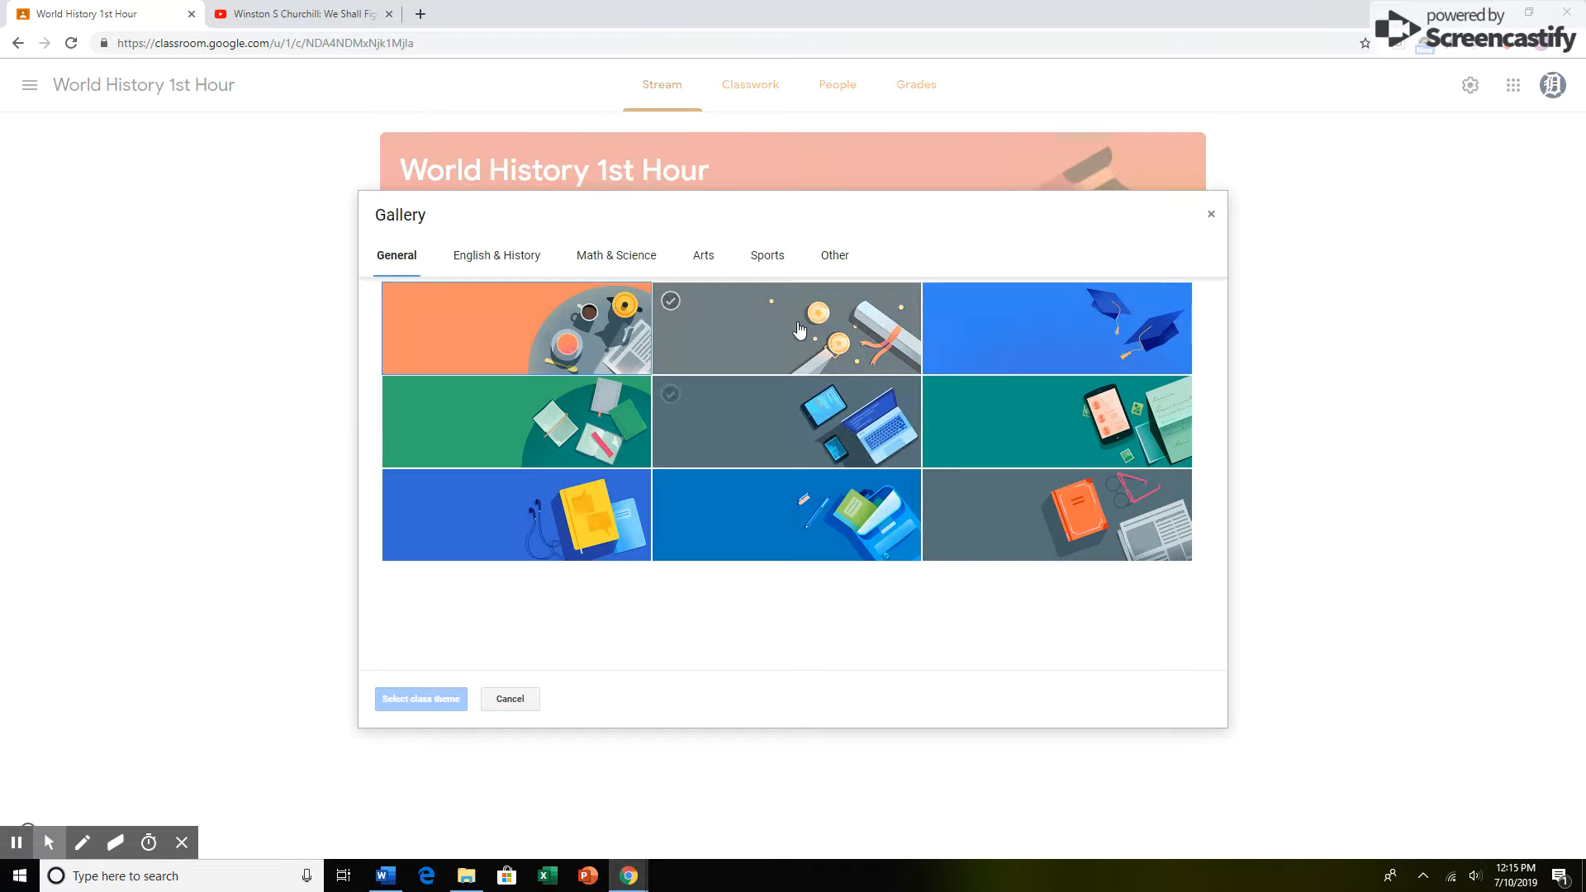
left_click(510, 261)
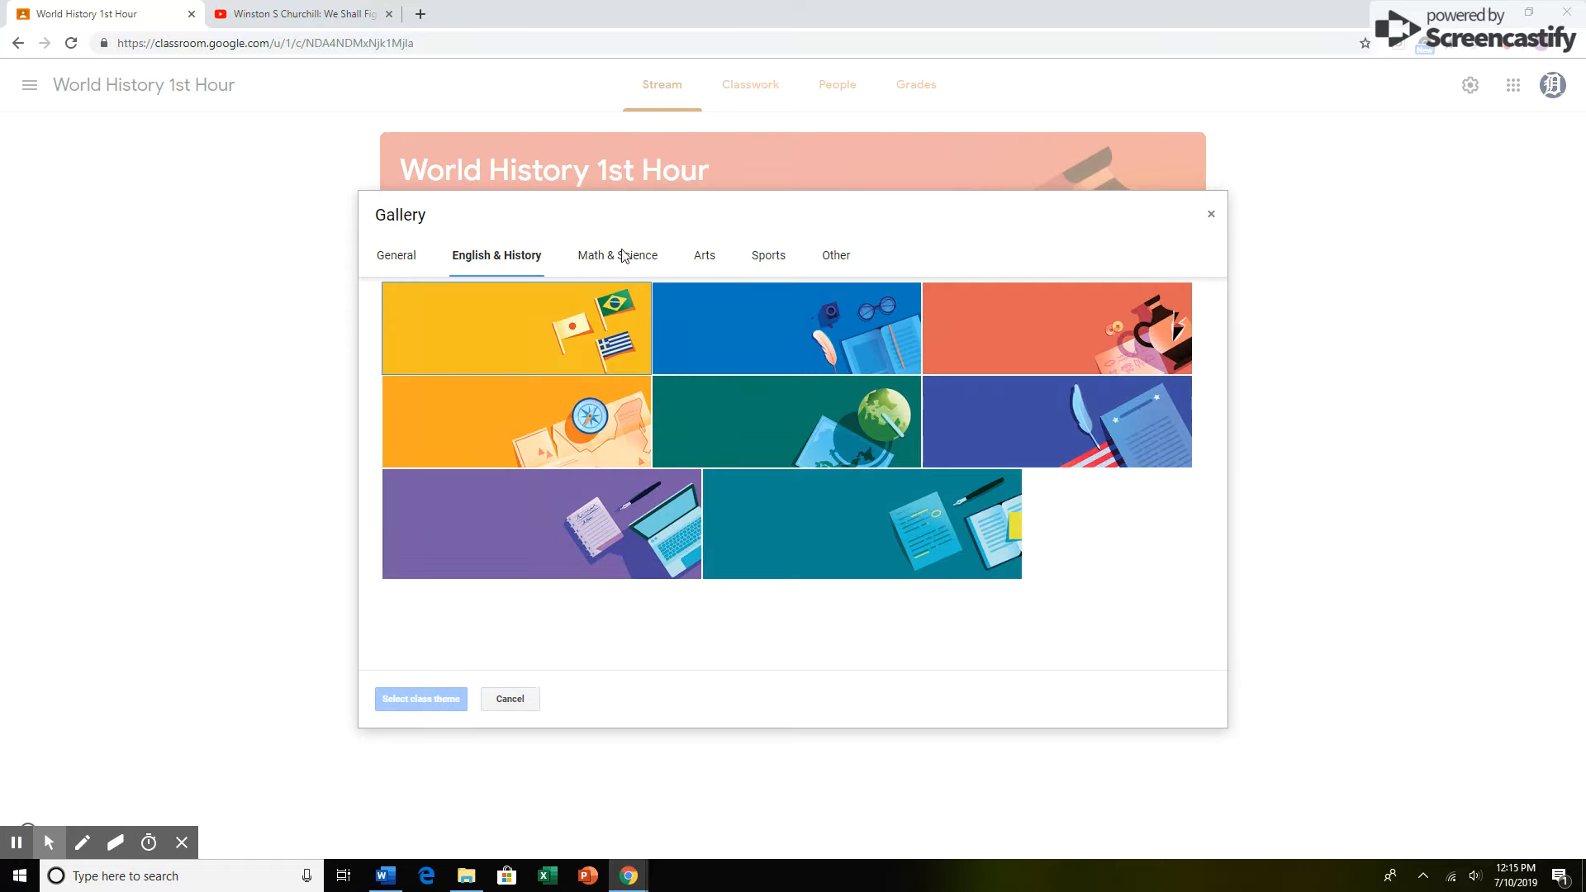
left_click(1211, 214)
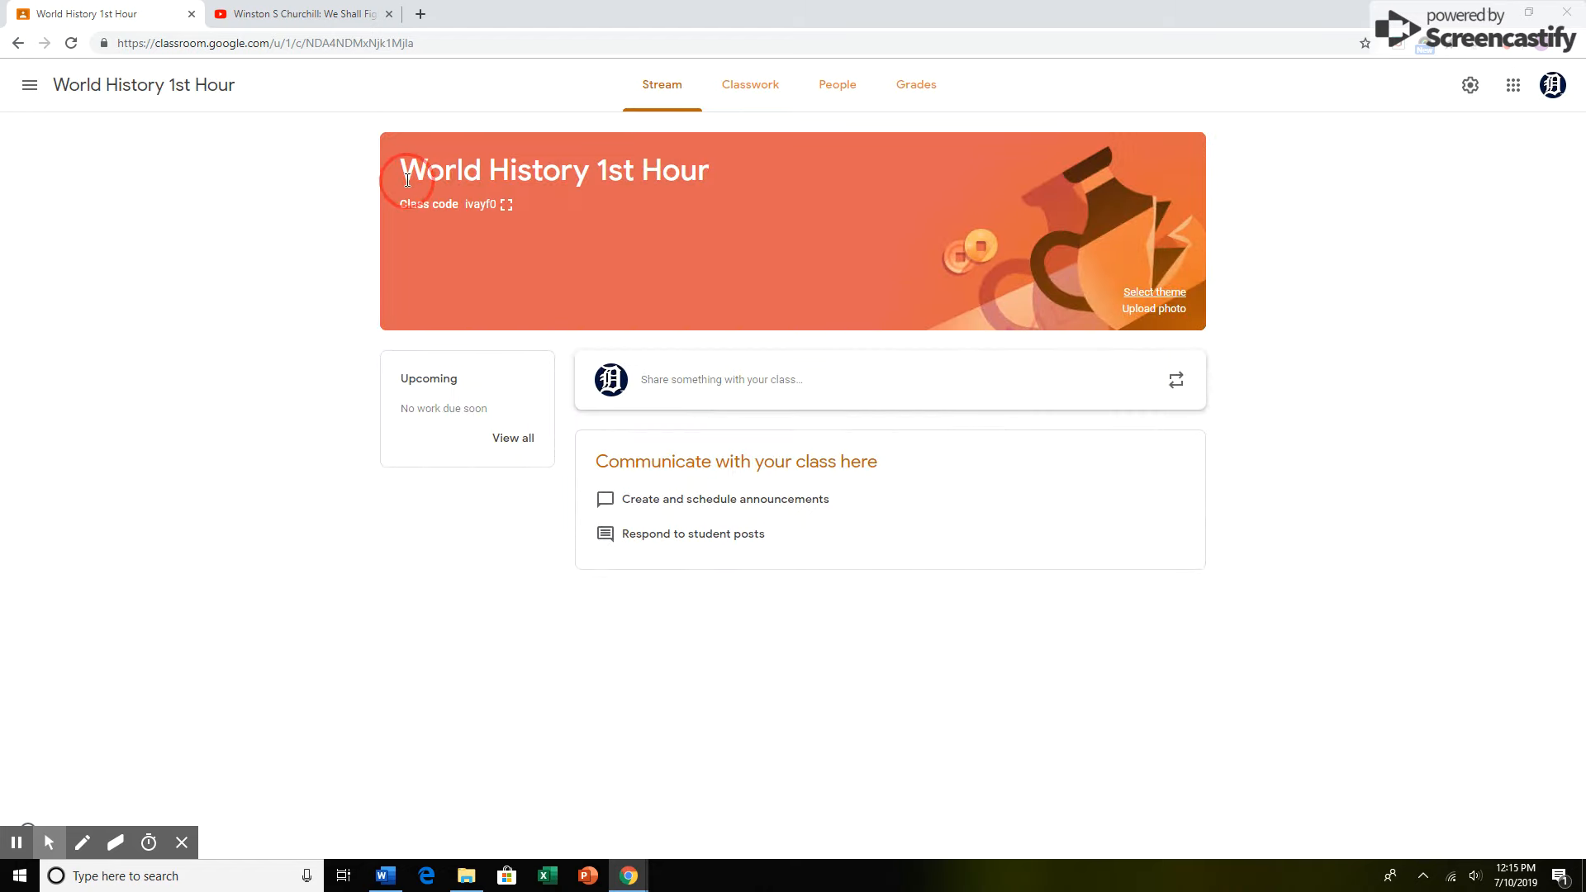
Upload the mona lisa picture from the Pictures folder as the class banner photo.
left_click(1167, 309)
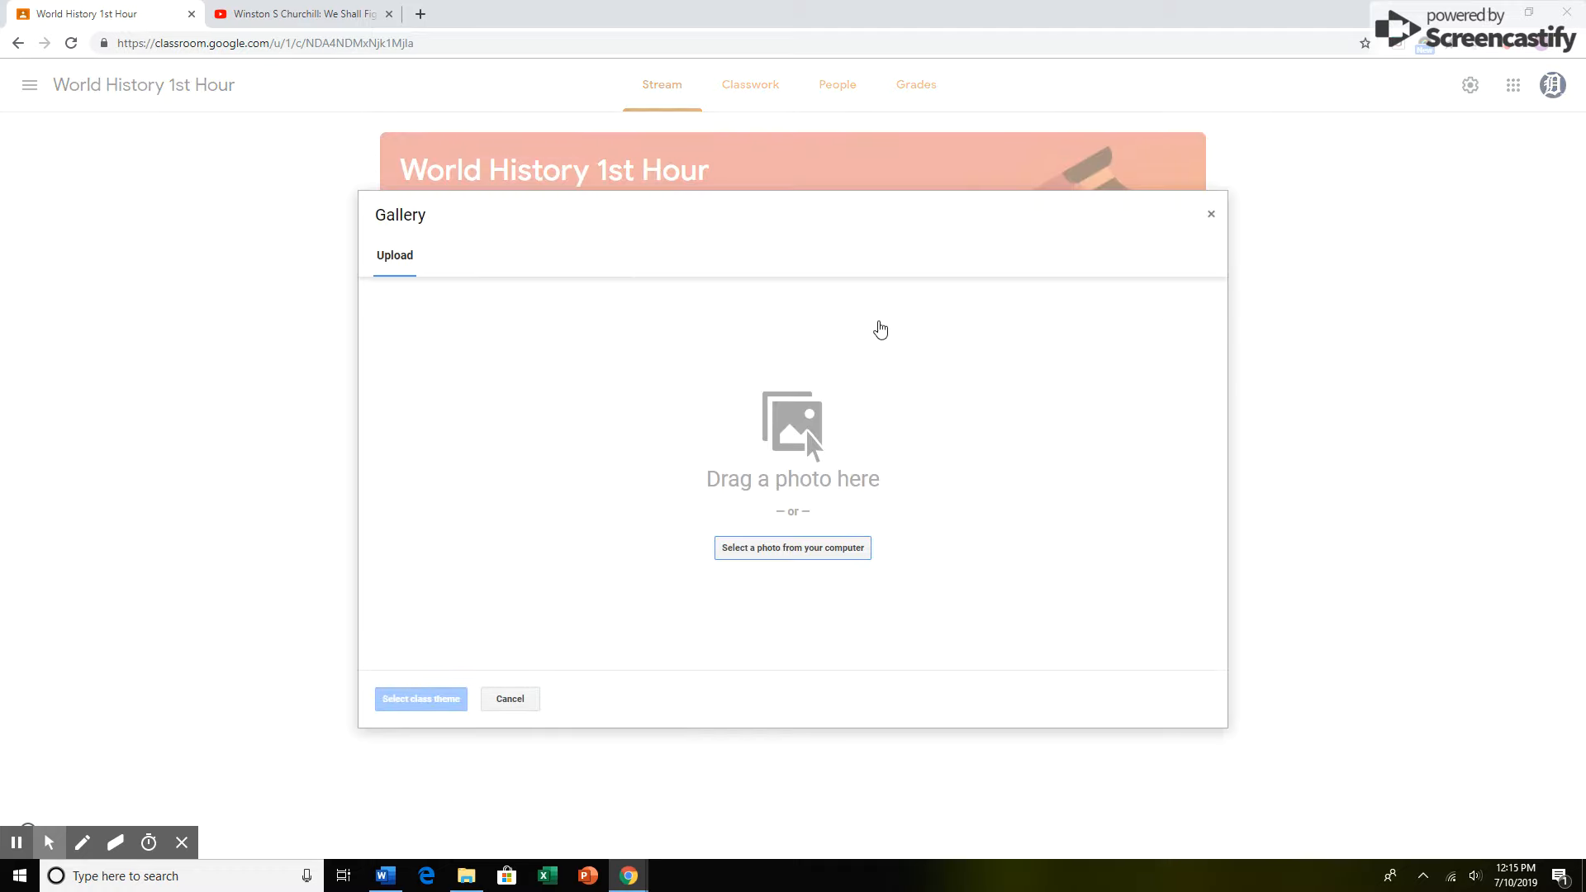
left_click(807, 553)
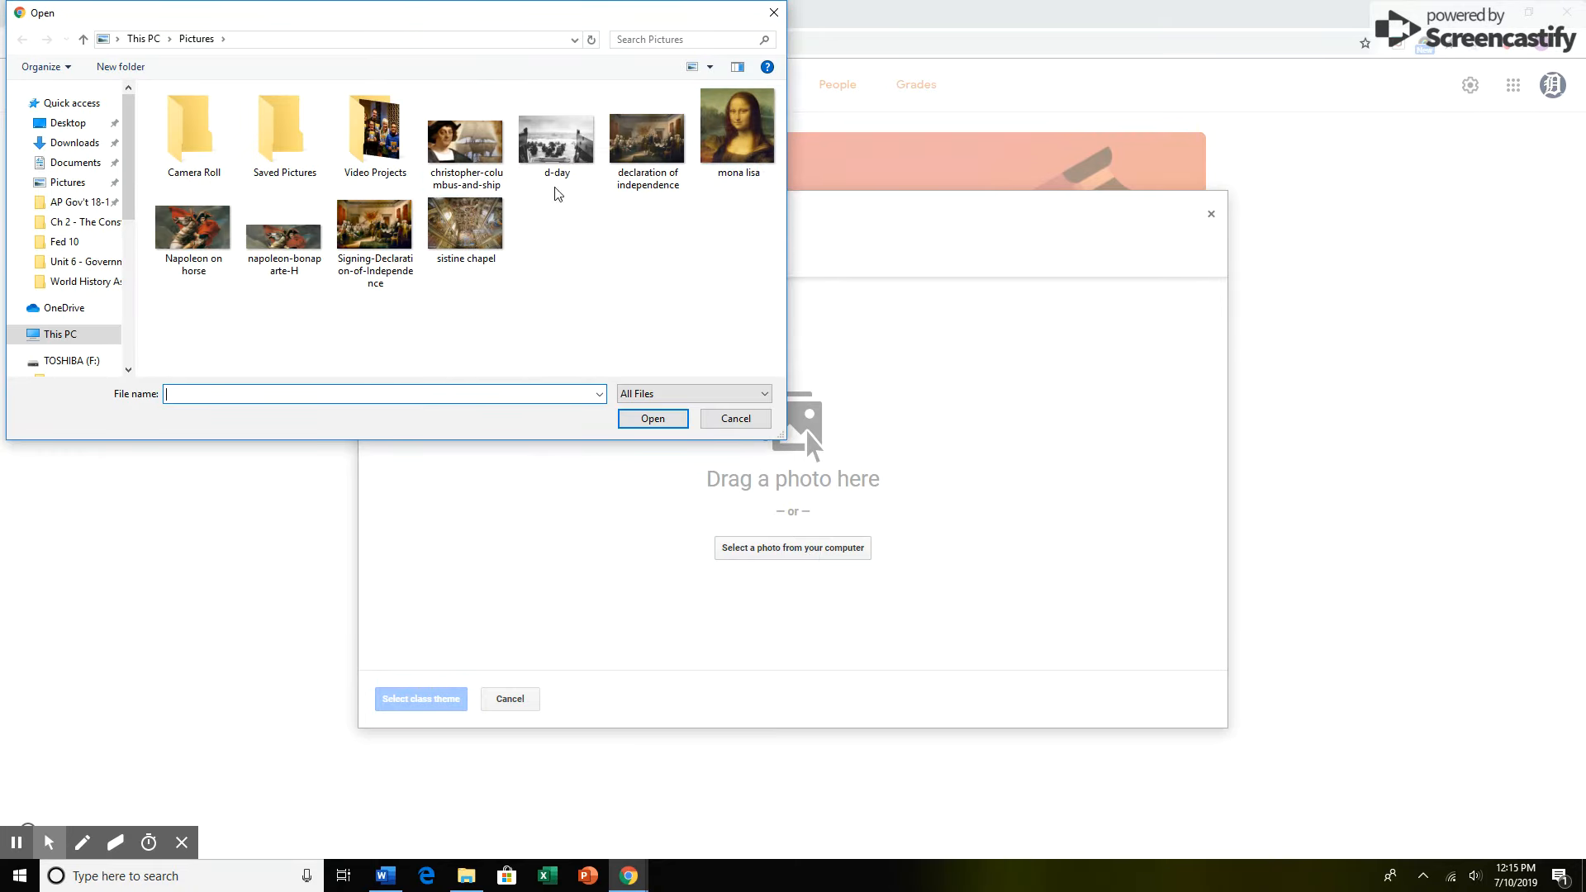
left_click(741, 138)
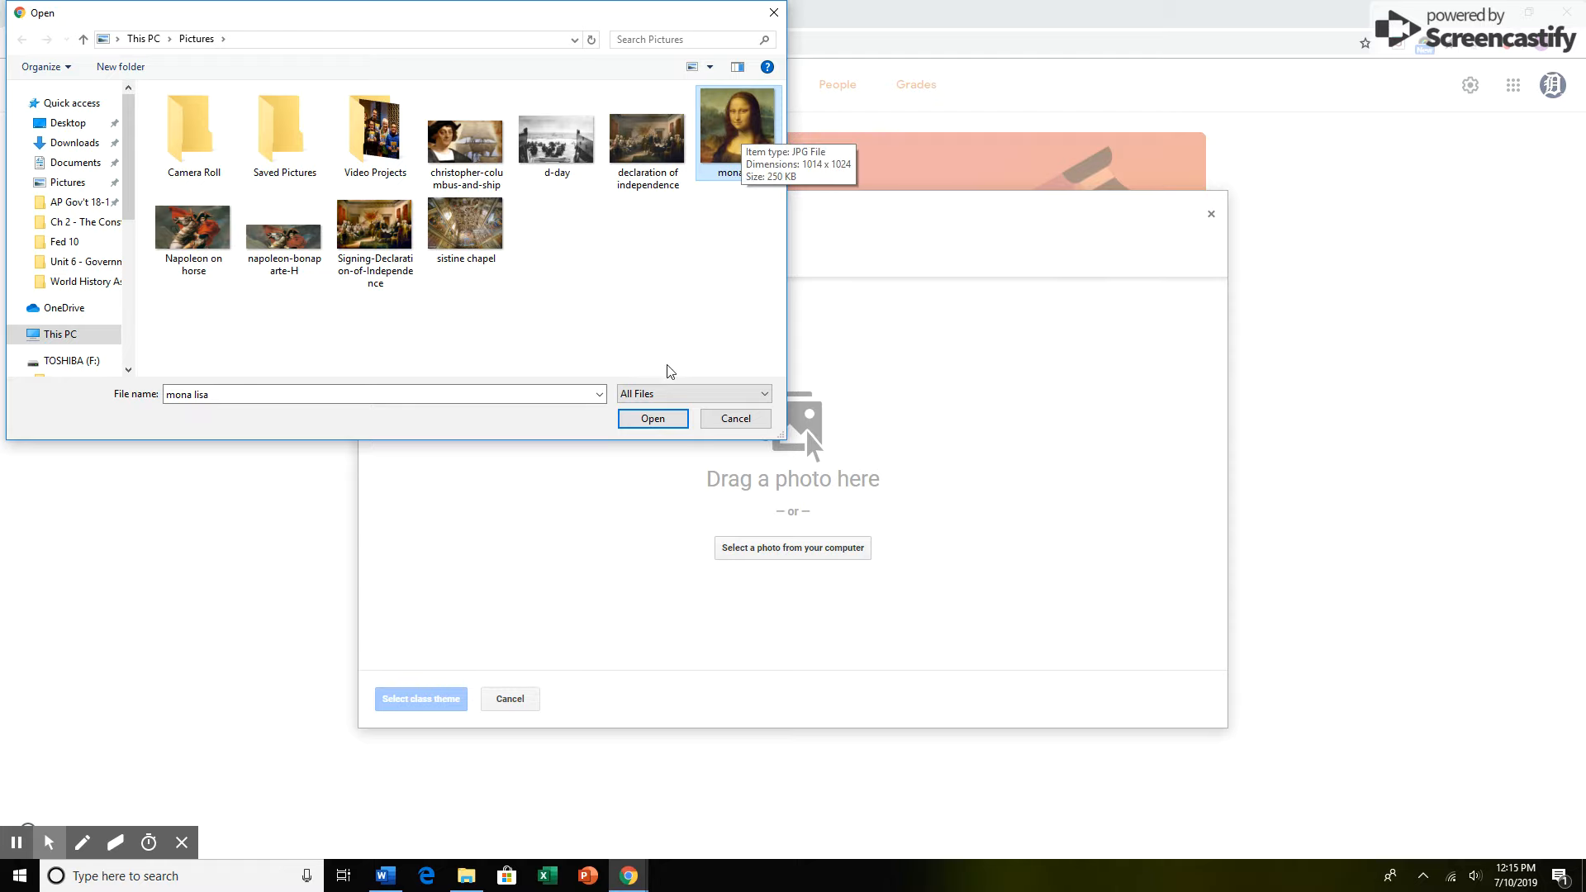
left_click(652, 421)
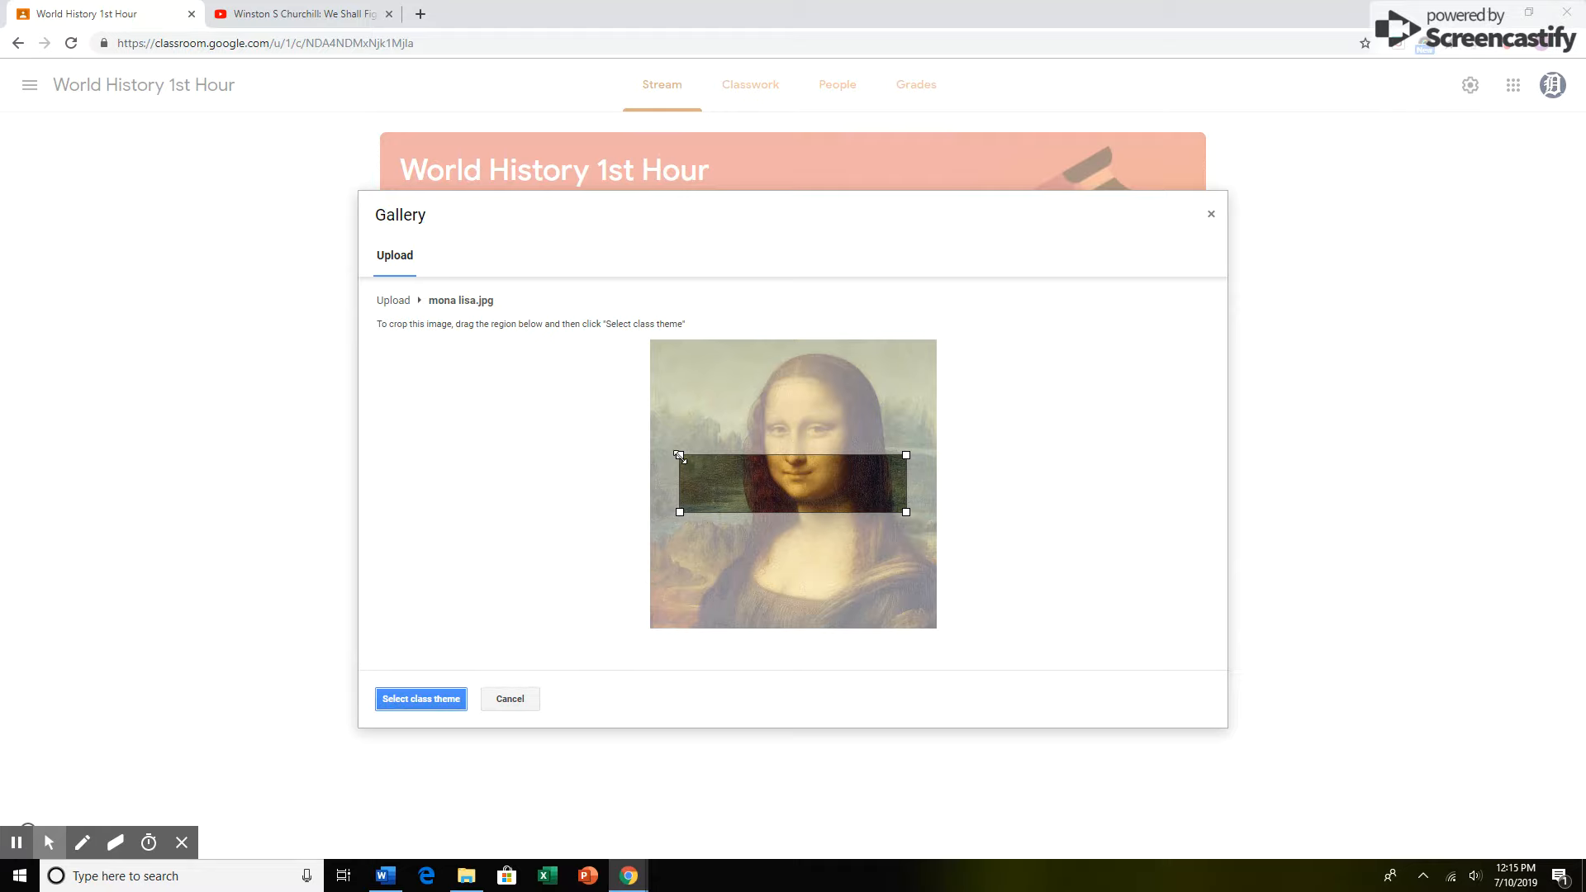
Crop the Mona Lisa image to a full-width band across the face and apply it as the class theme.
left_click_drag(682, 450, 671, 410)
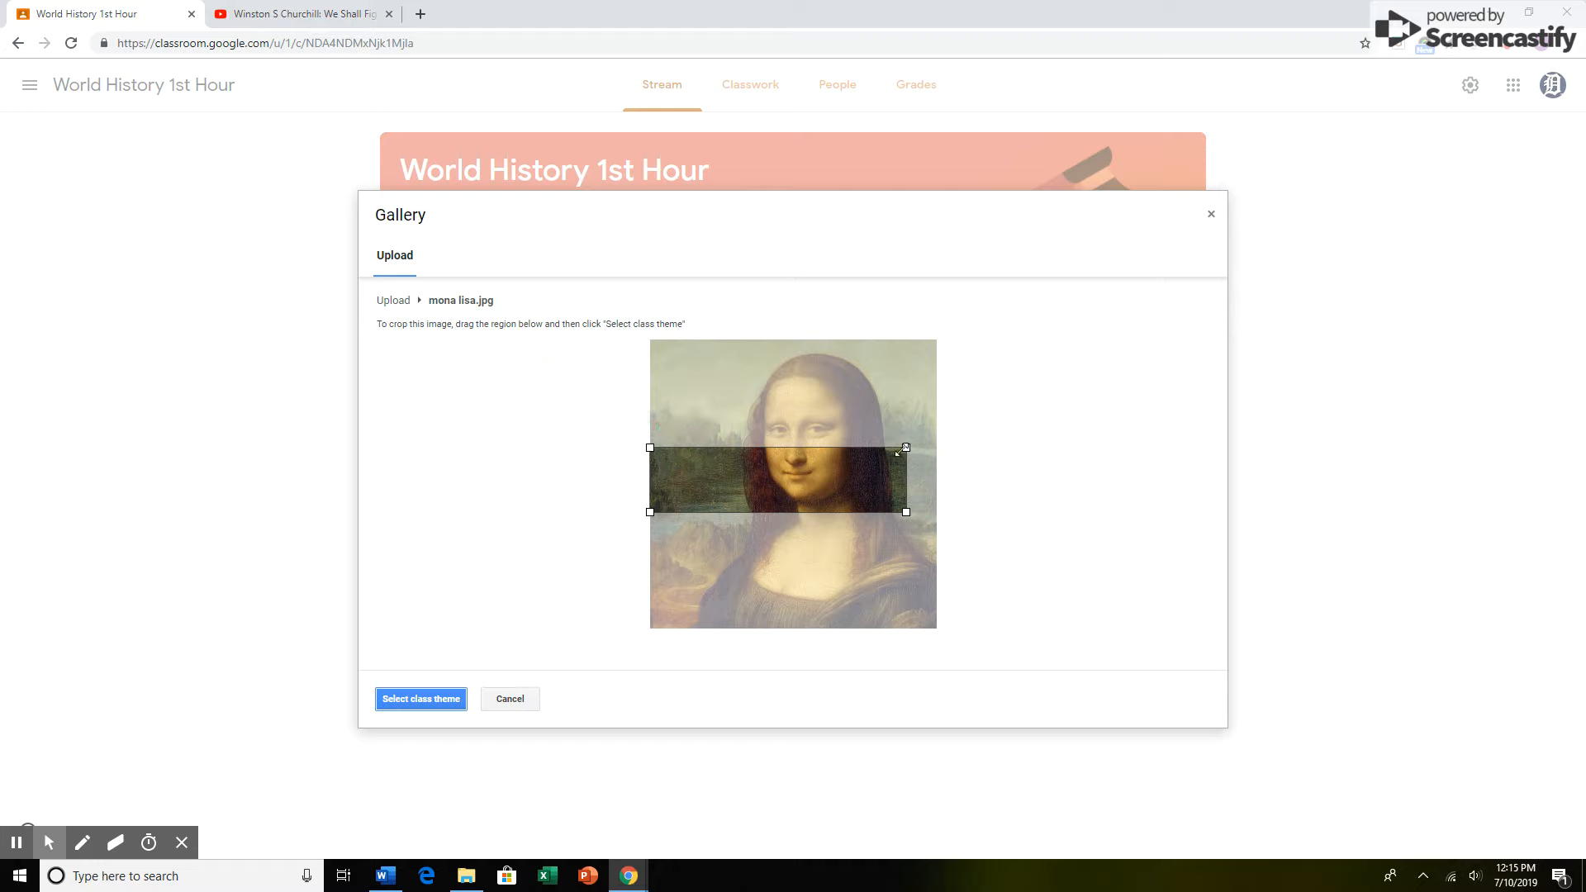
left_click_drag(906, 448, 883, 419)
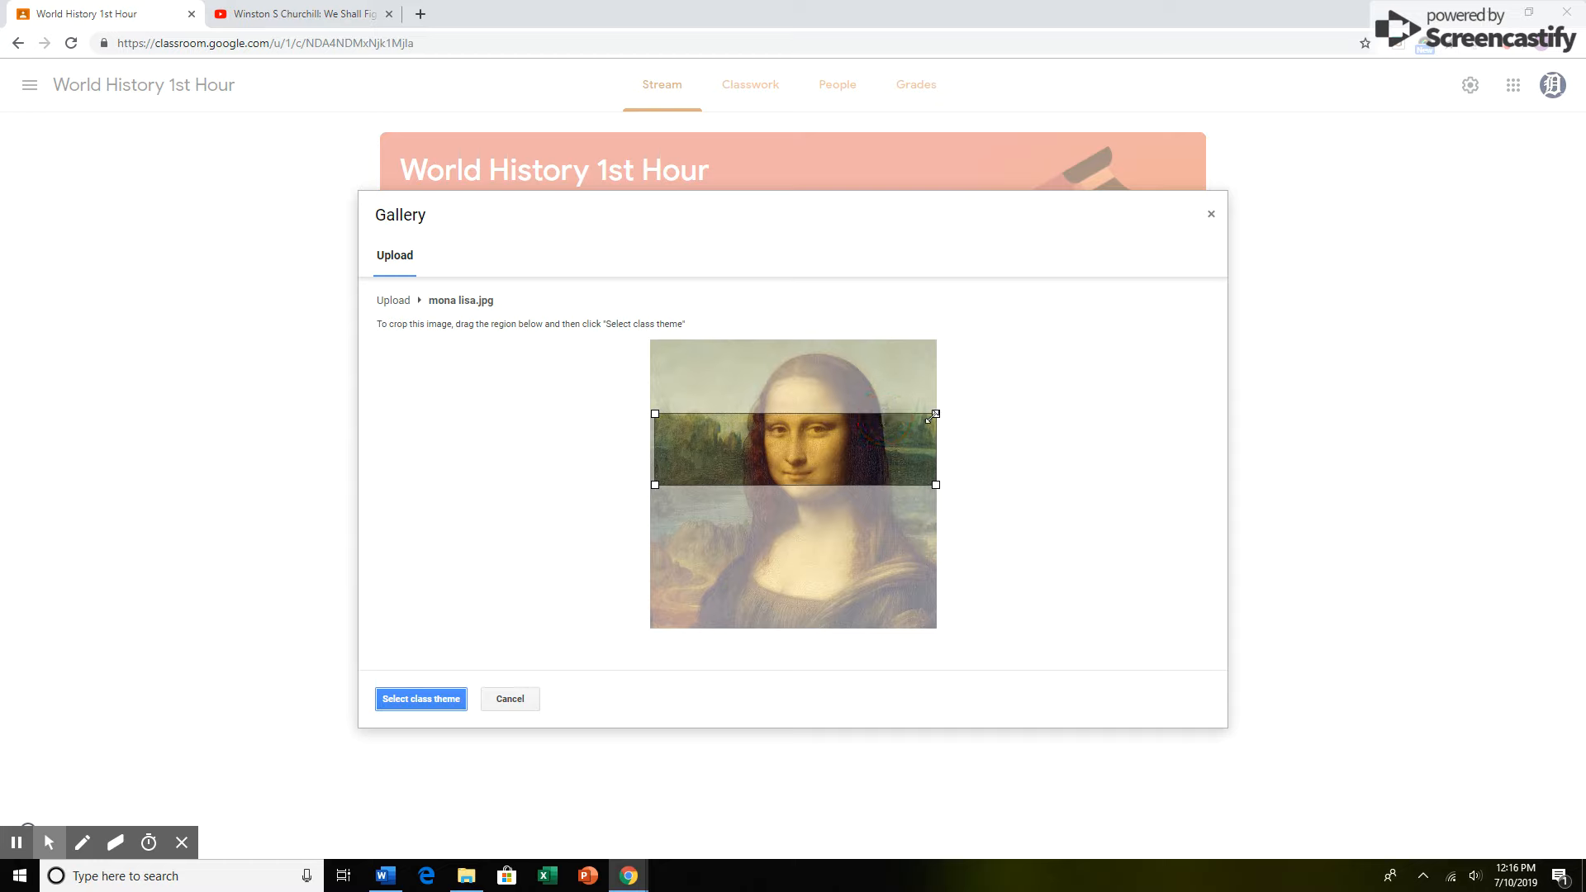
left_click_drag(935, 414, 938, 411)
left_click_drag(655, 414, 651, 412)
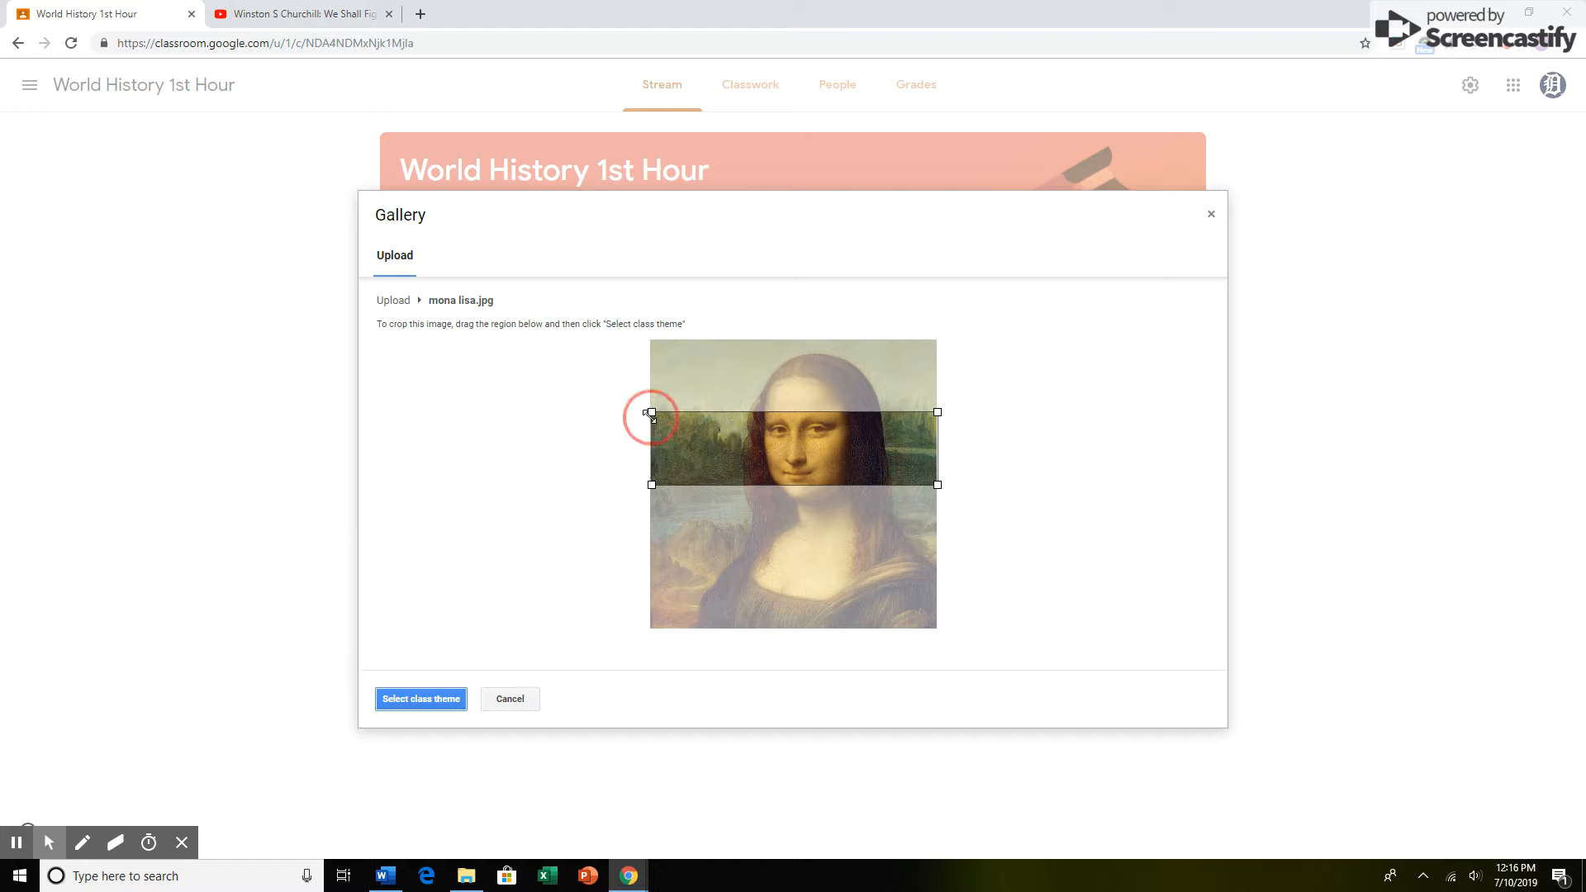
left_click(422, 702)
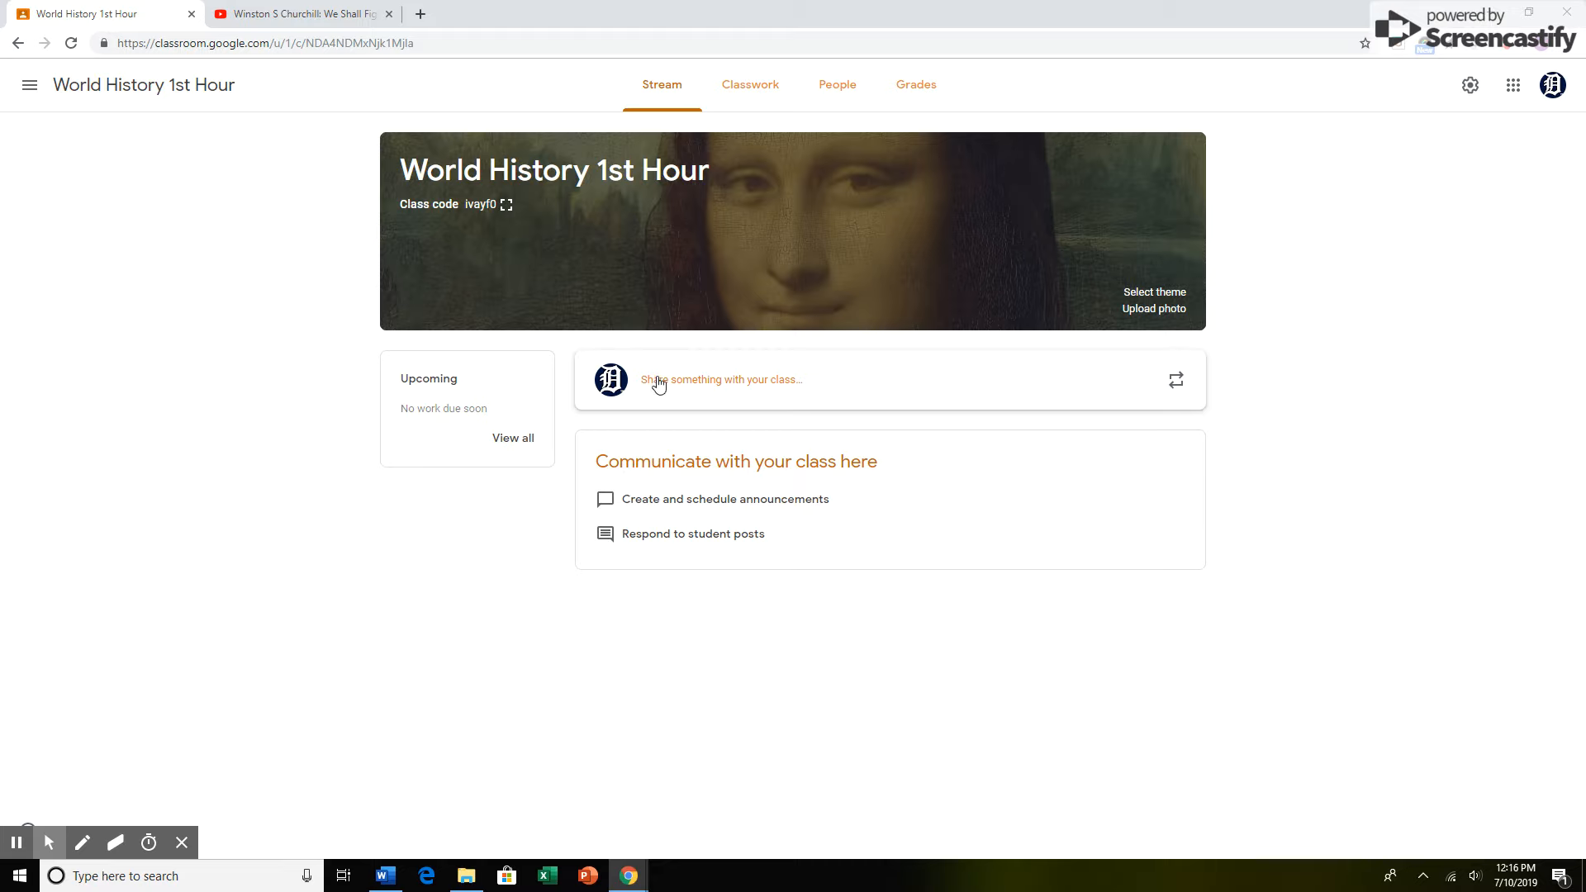
Start a new announcement in the World History 1st Hour stream.
left_click(810, 391)
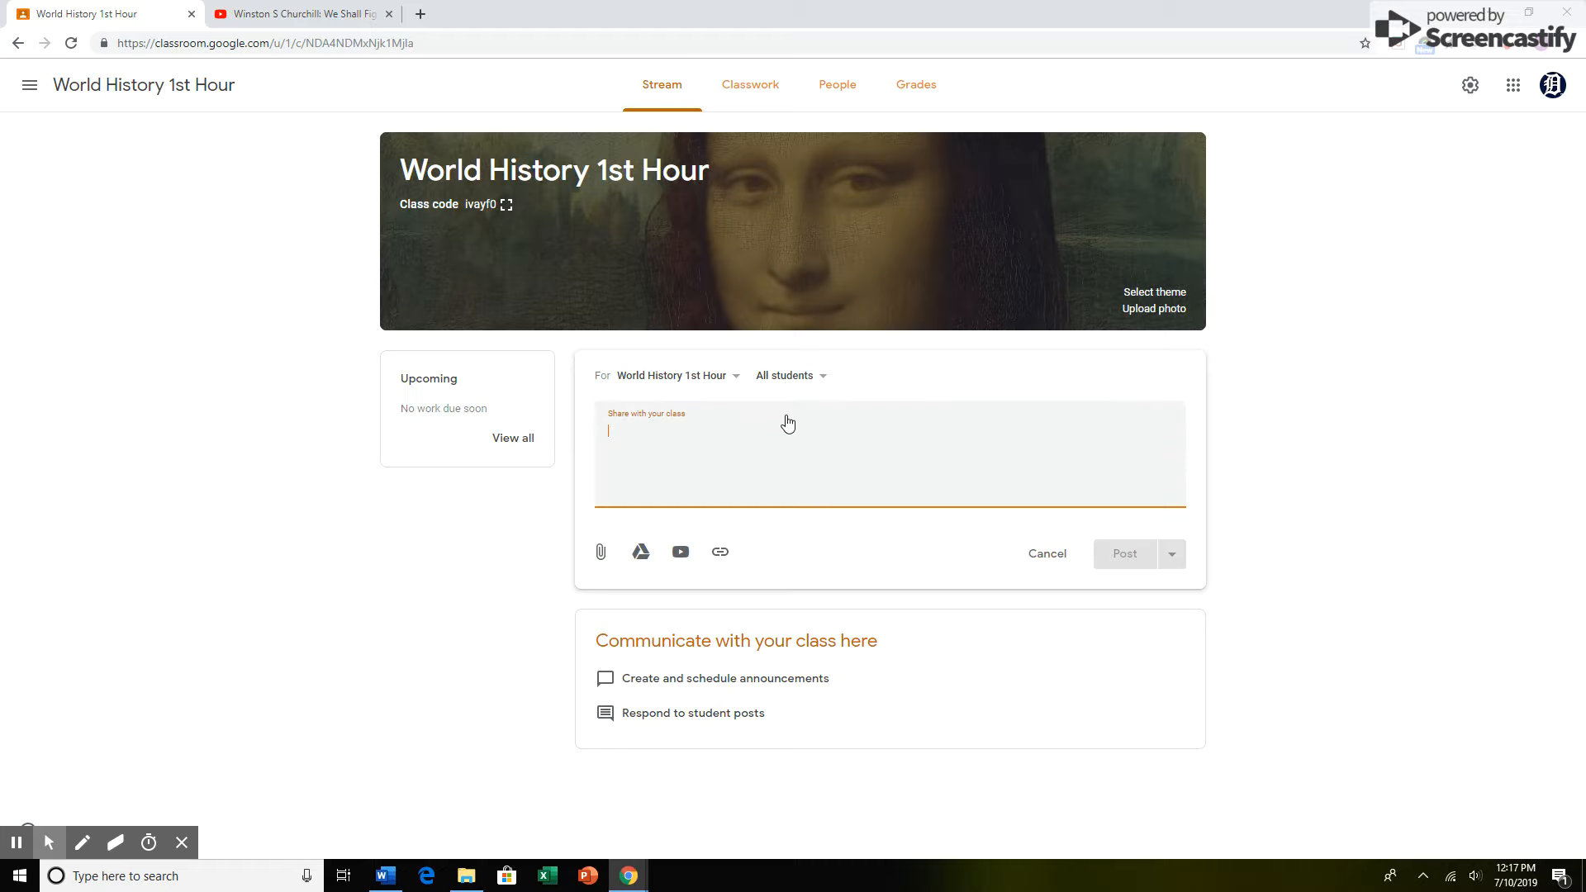
Add the 6th, 5th, 4th, 3rd and 2nd Hour World History classes as recipients of the announcement.
left_click(738, 378)
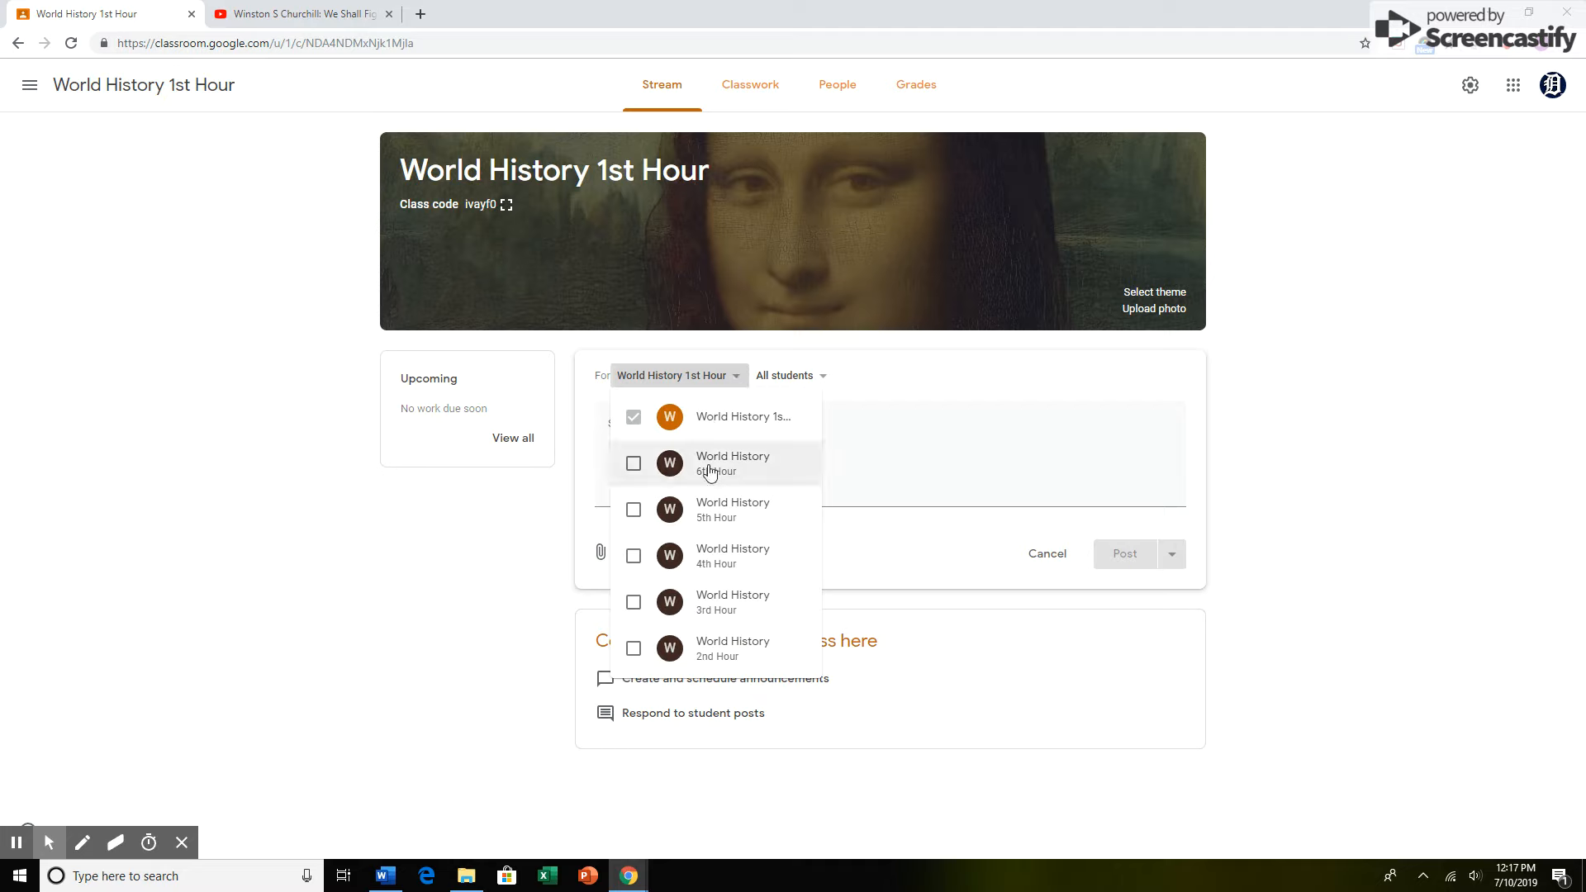
left_click(633, 463)
left_click(633, 510)
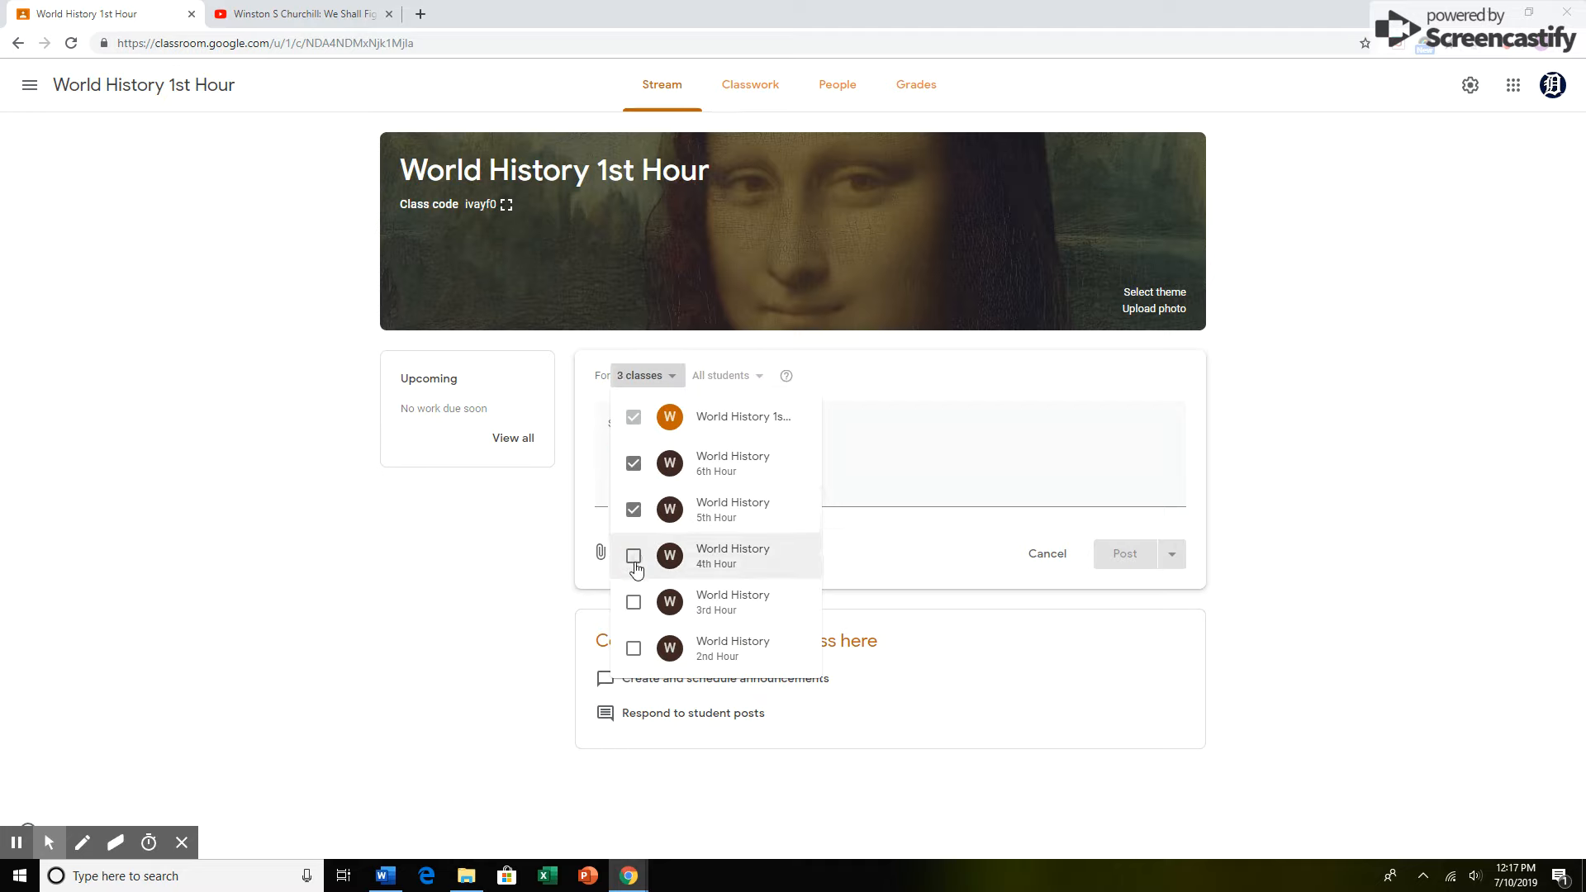
left_click(634, 556)
left_click(633, 603)
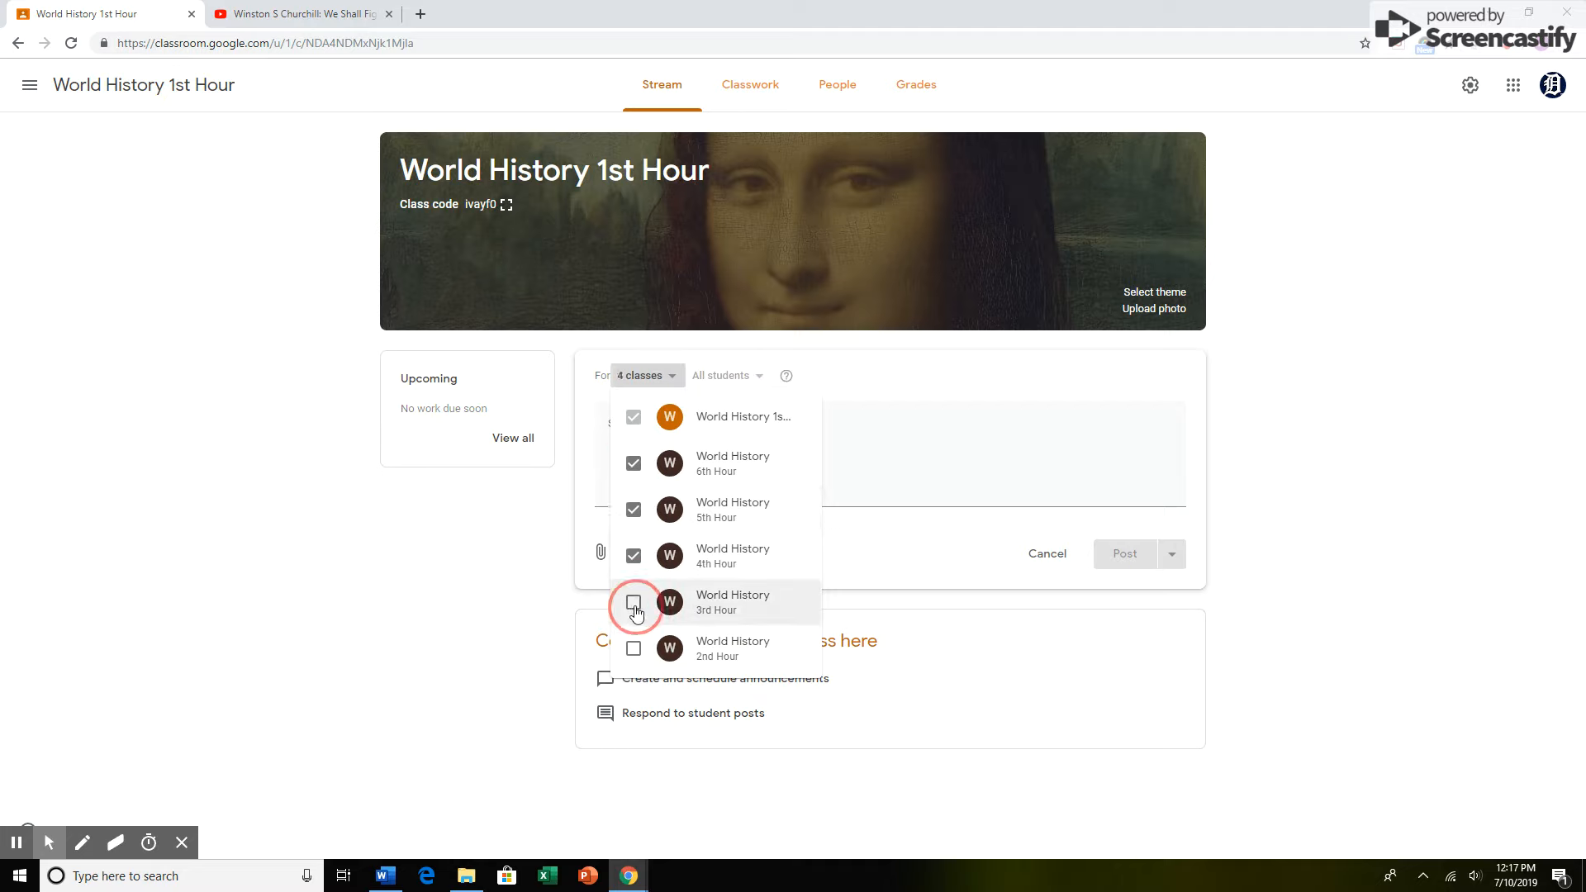
left_click(633, 650)
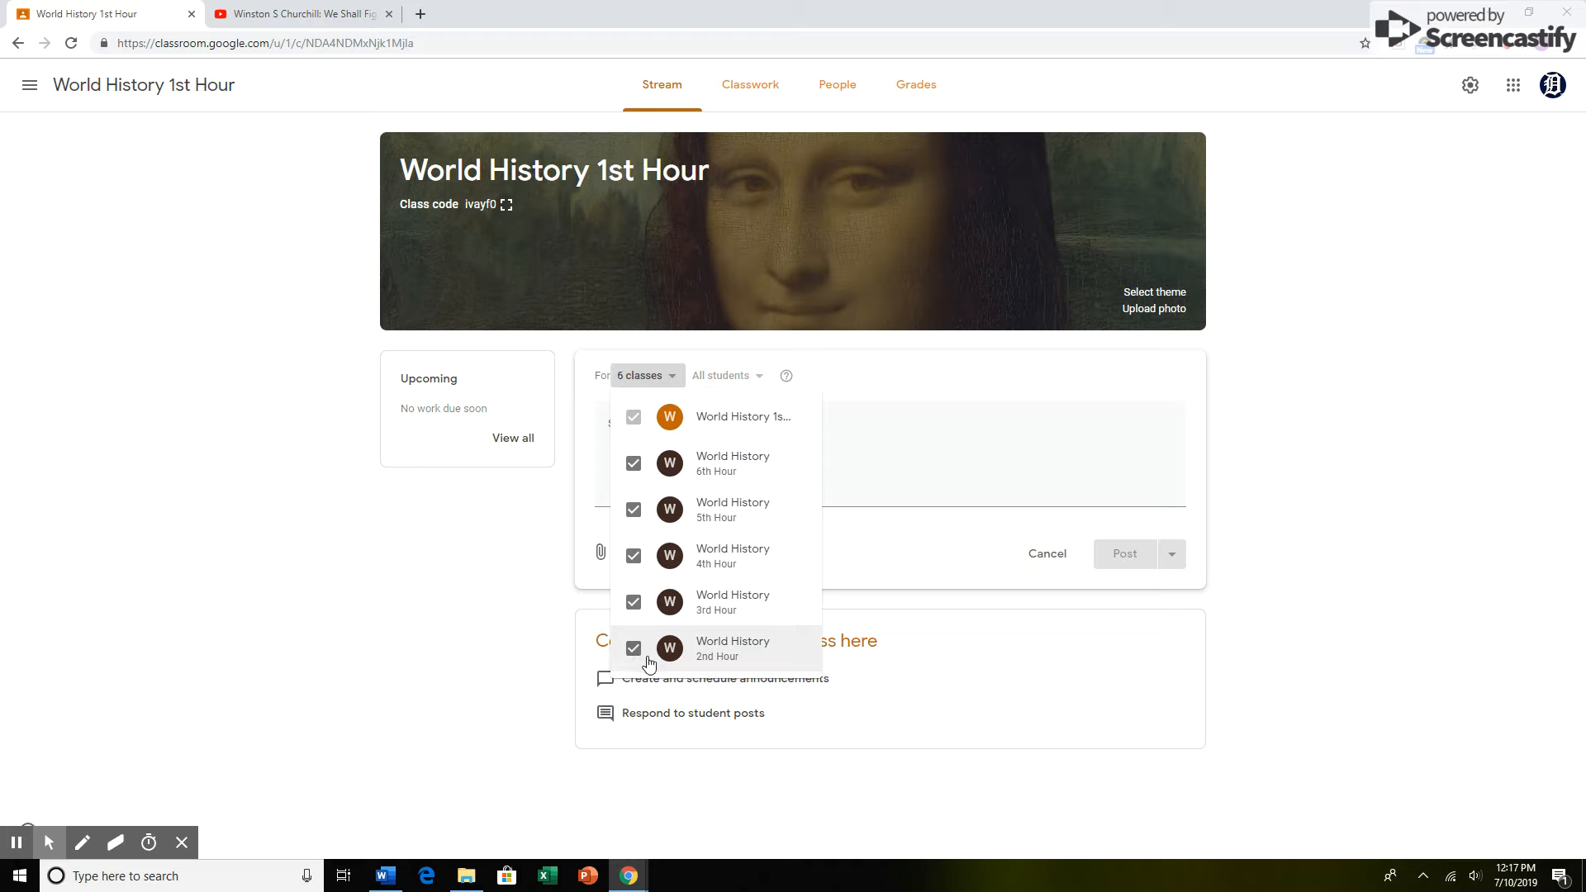
Remove the five additional classes from the recipients, leaving the announcement for World History 1st Hour only.
left_click(633, 648)
left_click(634, 602)
left_click(634, 556)
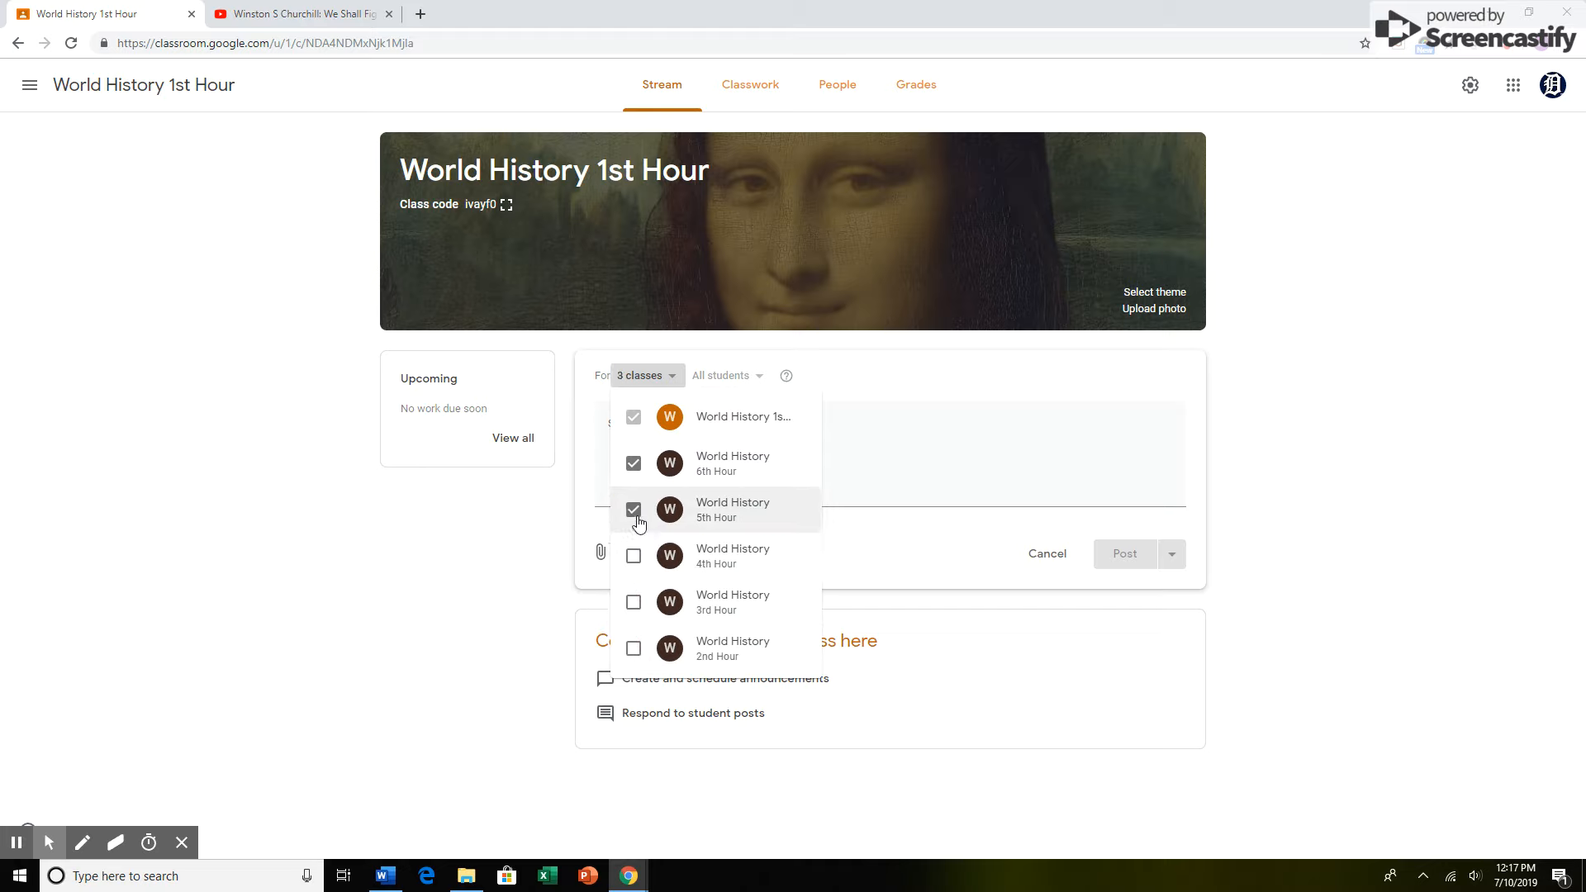
left_click(634, 509)
left_click(634, 463)
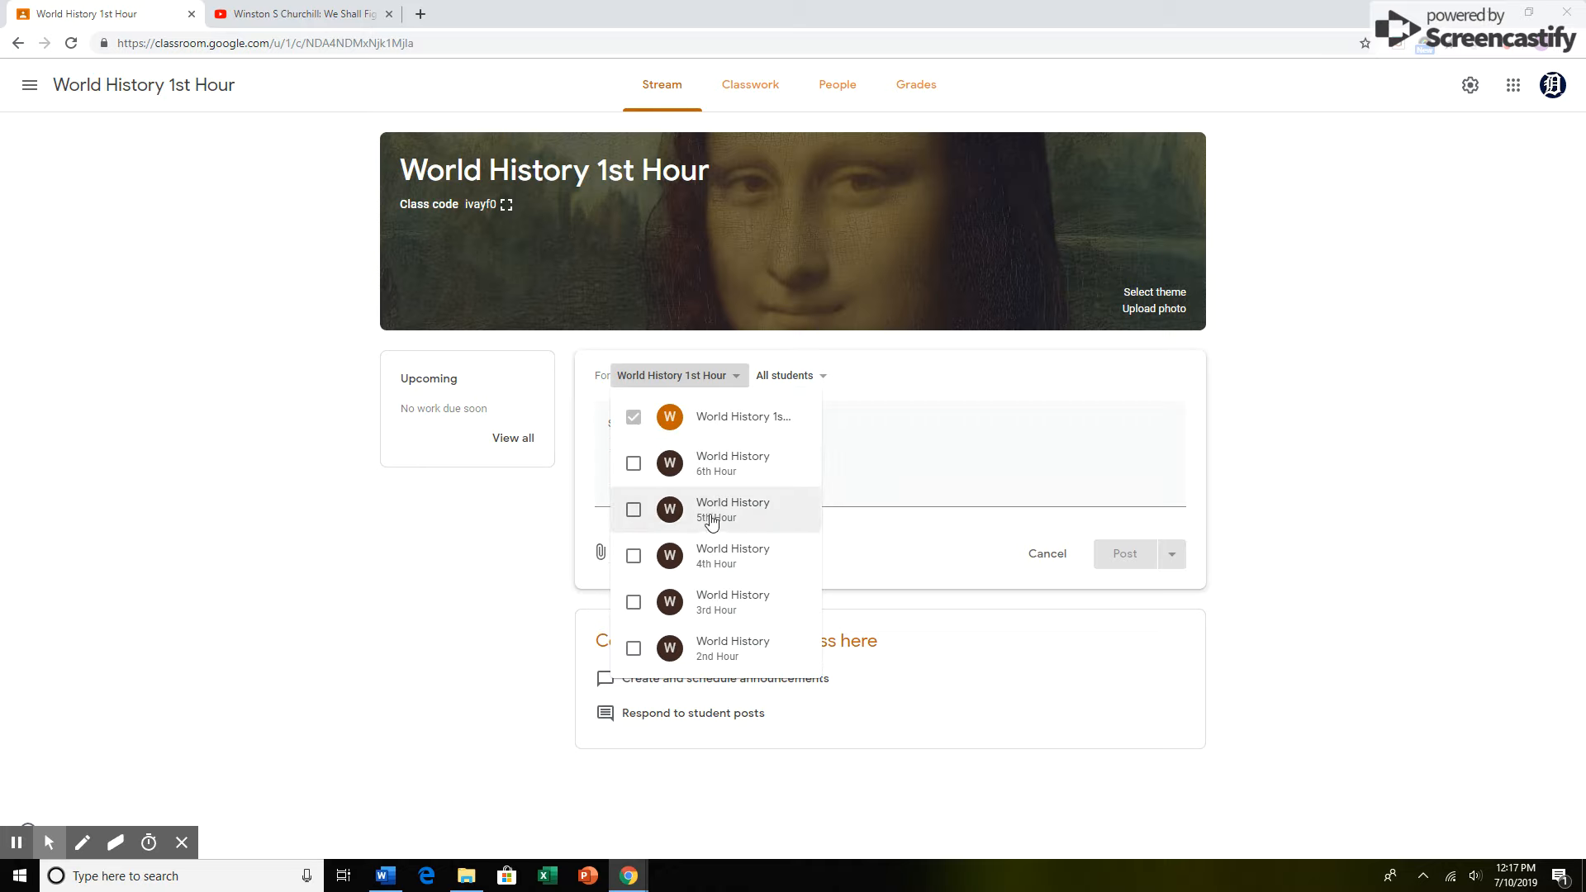
left_click(965, 440)
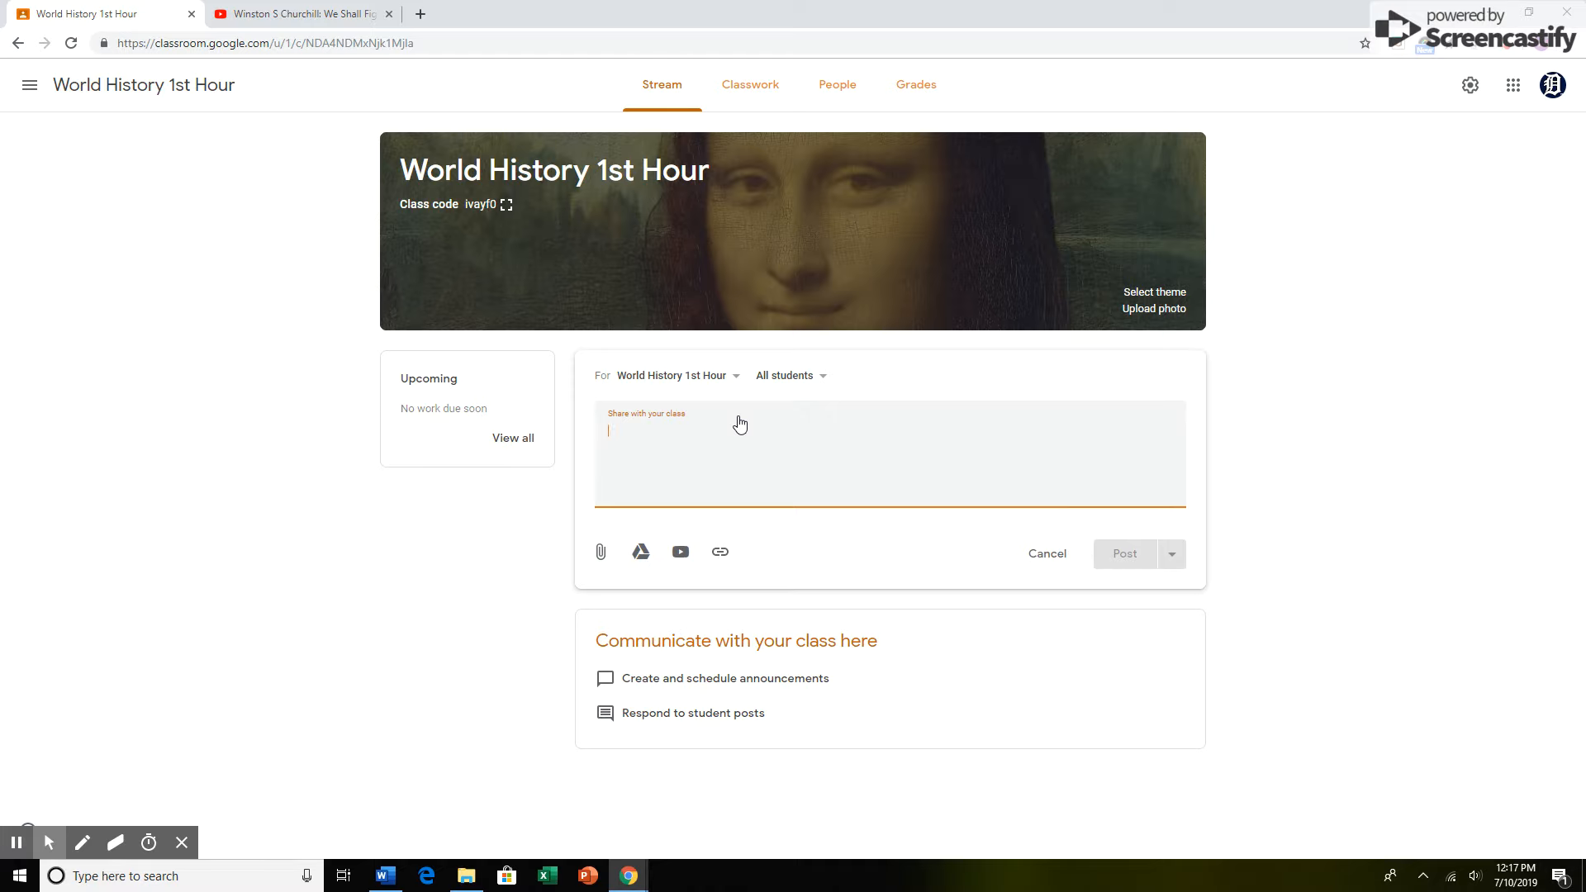
Write the announcement "We took notes on World War II and we also listened to a video clip of Winston Churchill's famous 'Never Surrender' speech.".
type("We took not")
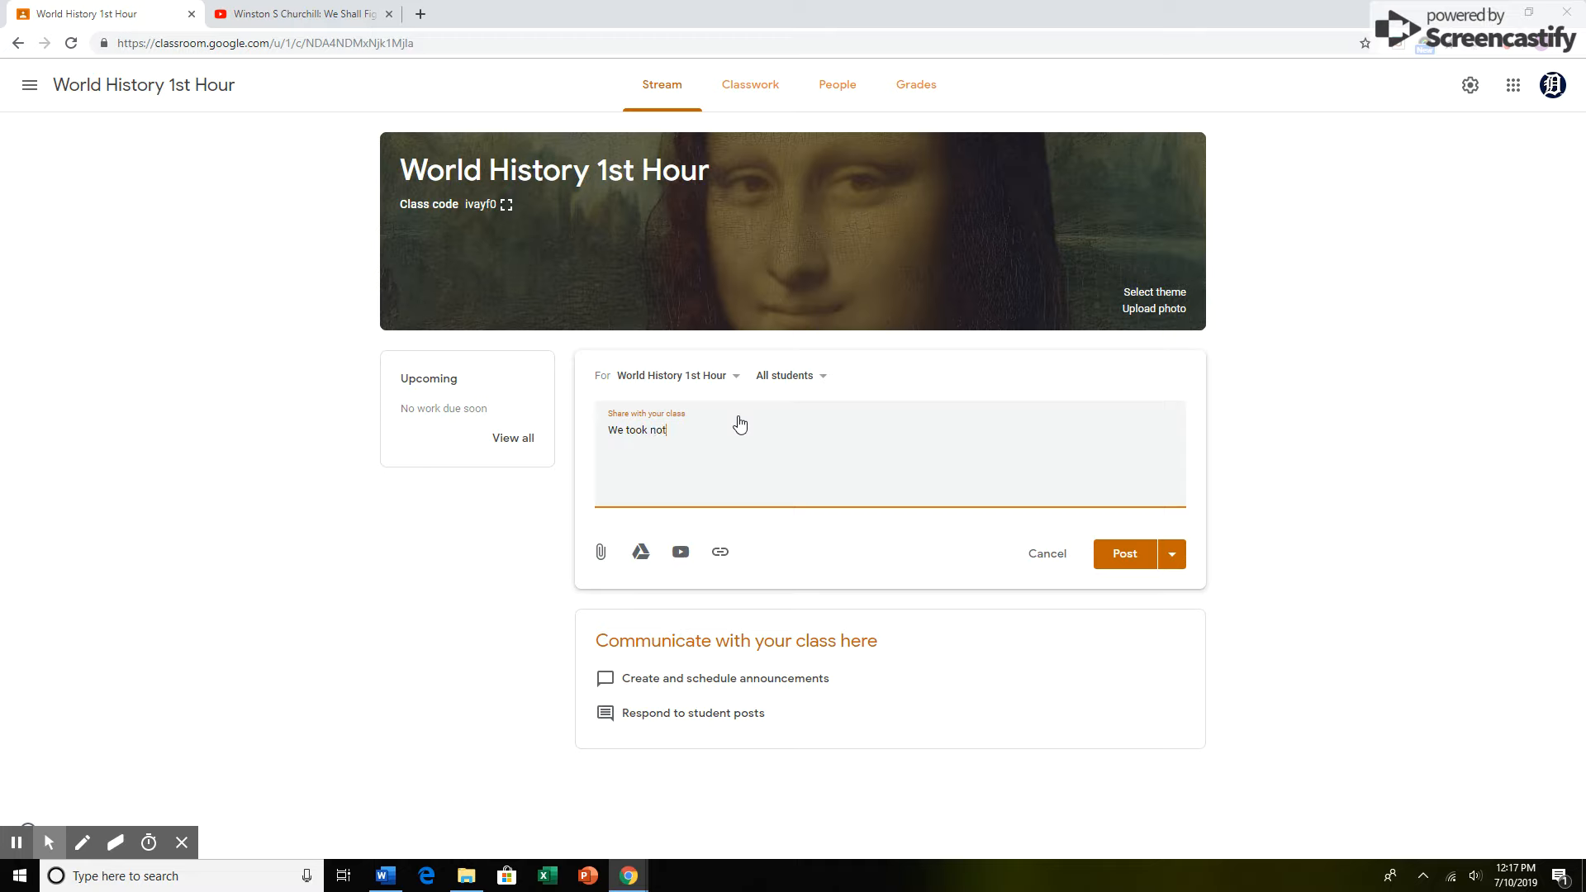
type("es on World War II and wew a")
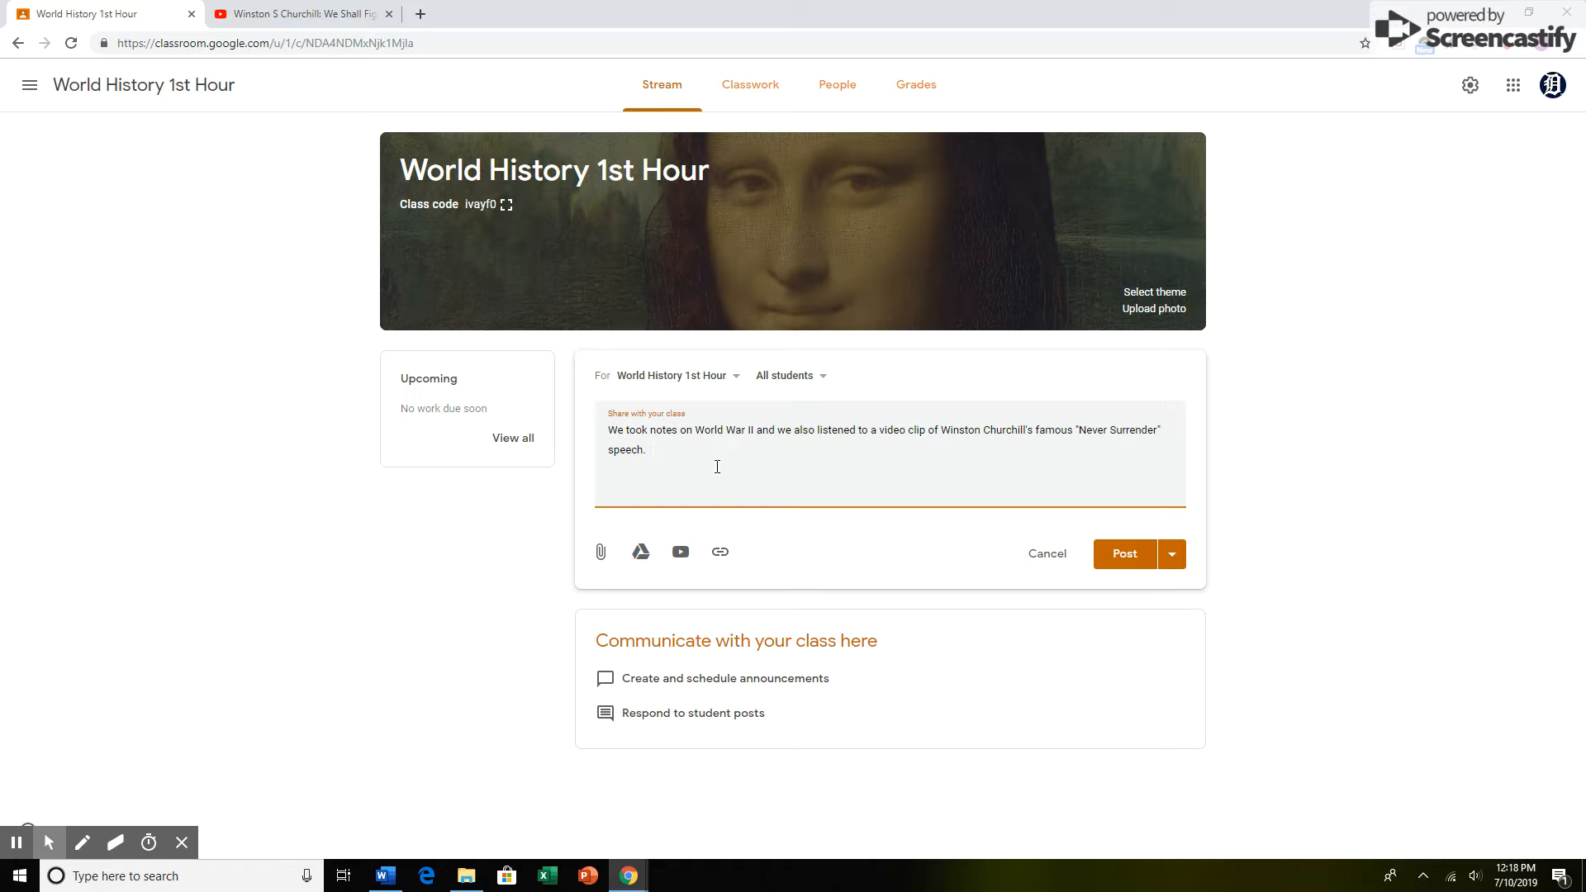
Attach the World War II - The War 2017 PowerPoint from the World History PowerPoints folder on TOSHIBA (F:) to the announcement.
left_click(600, 554)
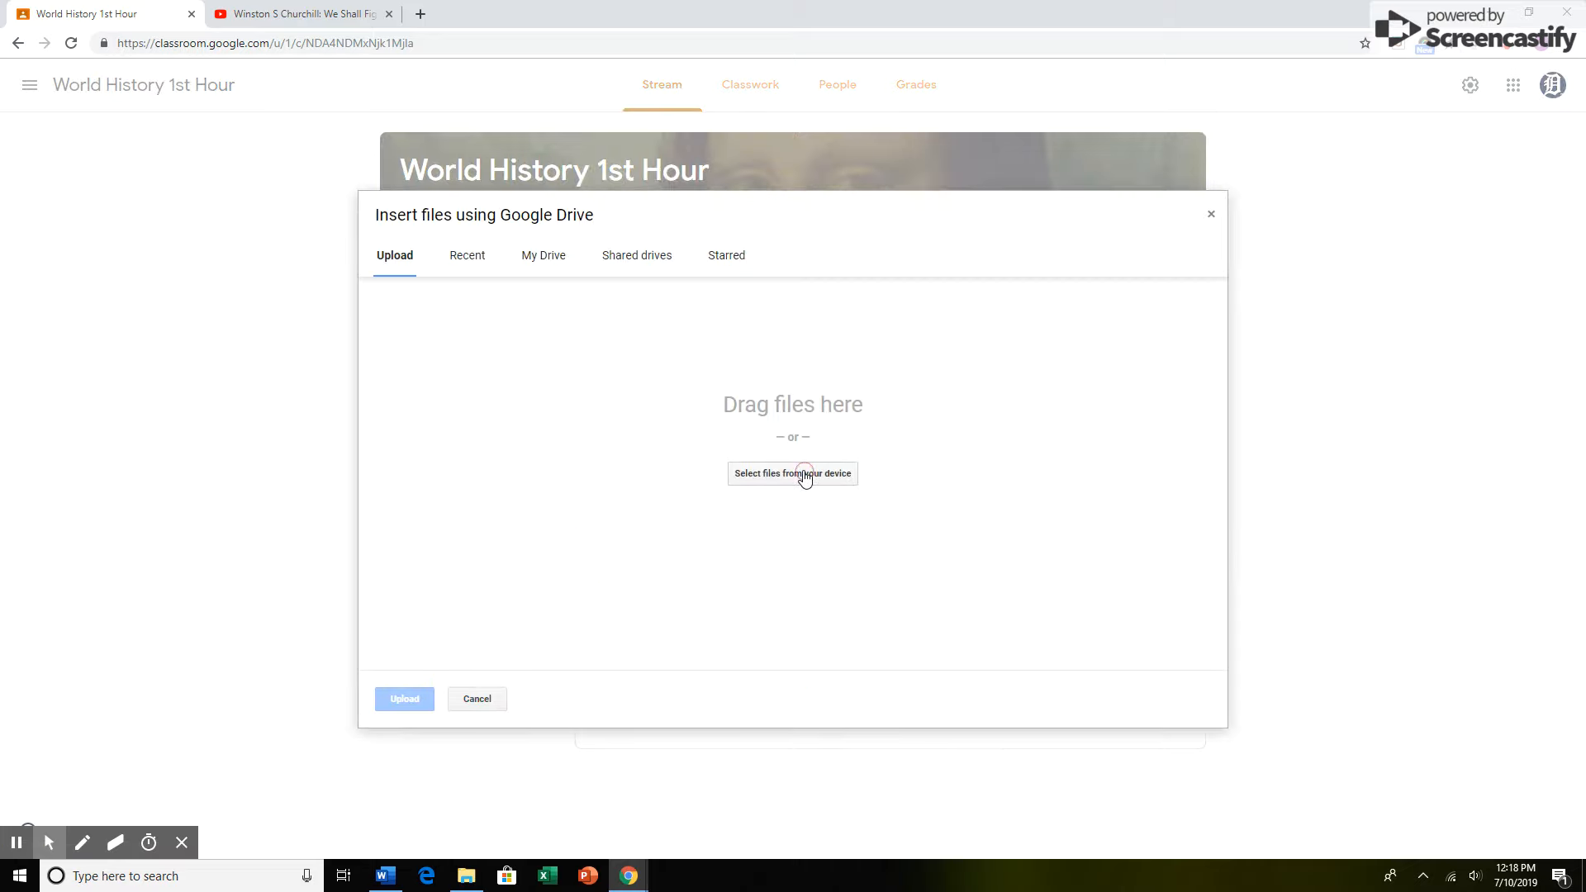
left_click(805, 475)
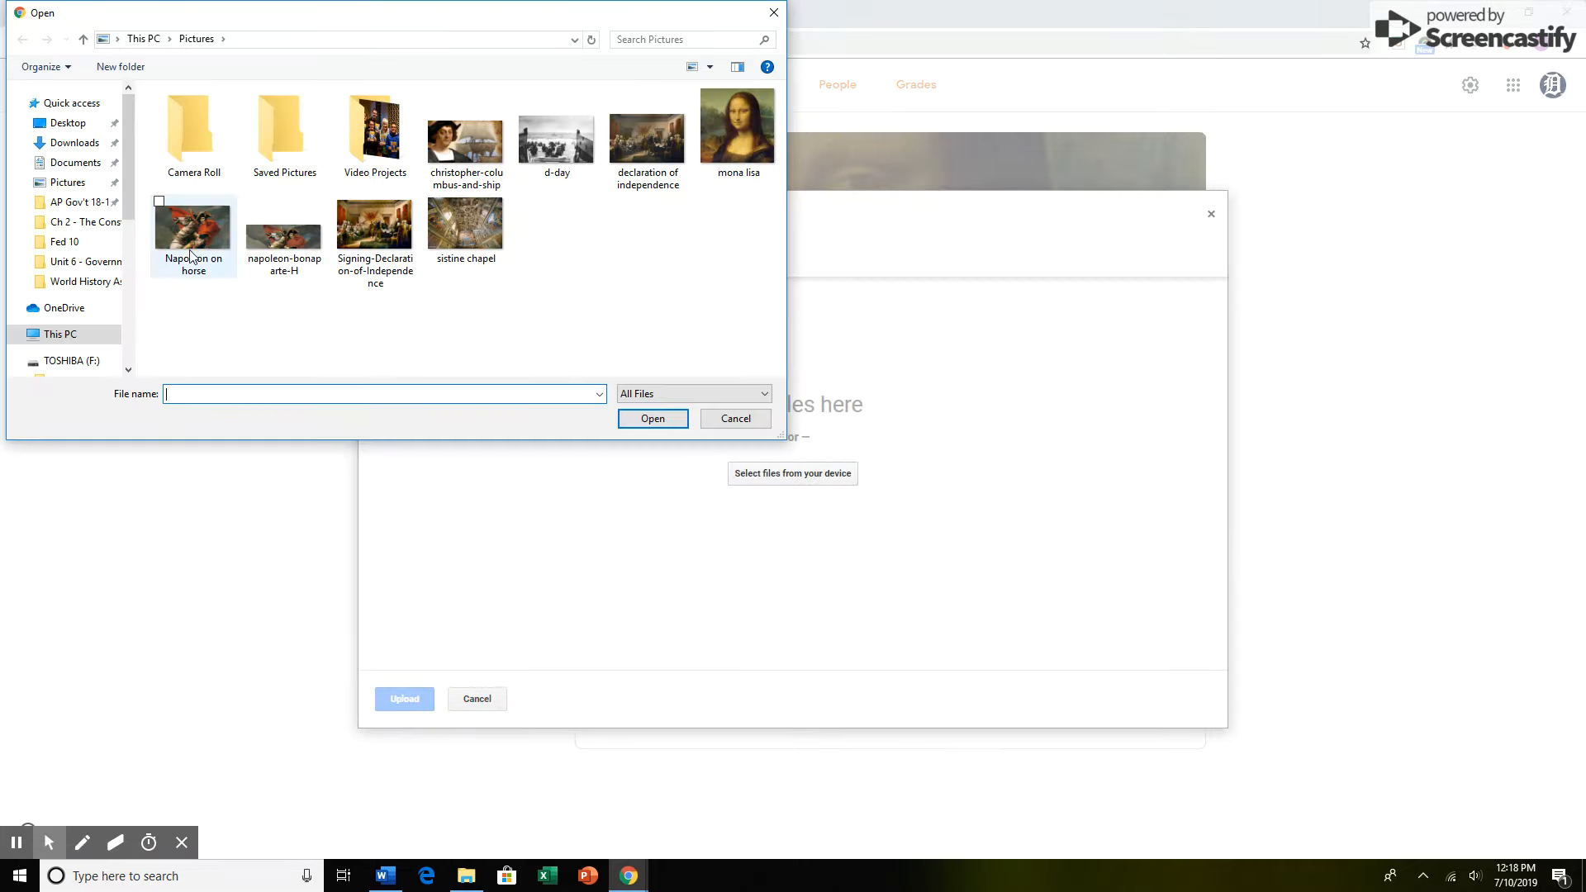
left_click_drag(131, 176, 130, 335)
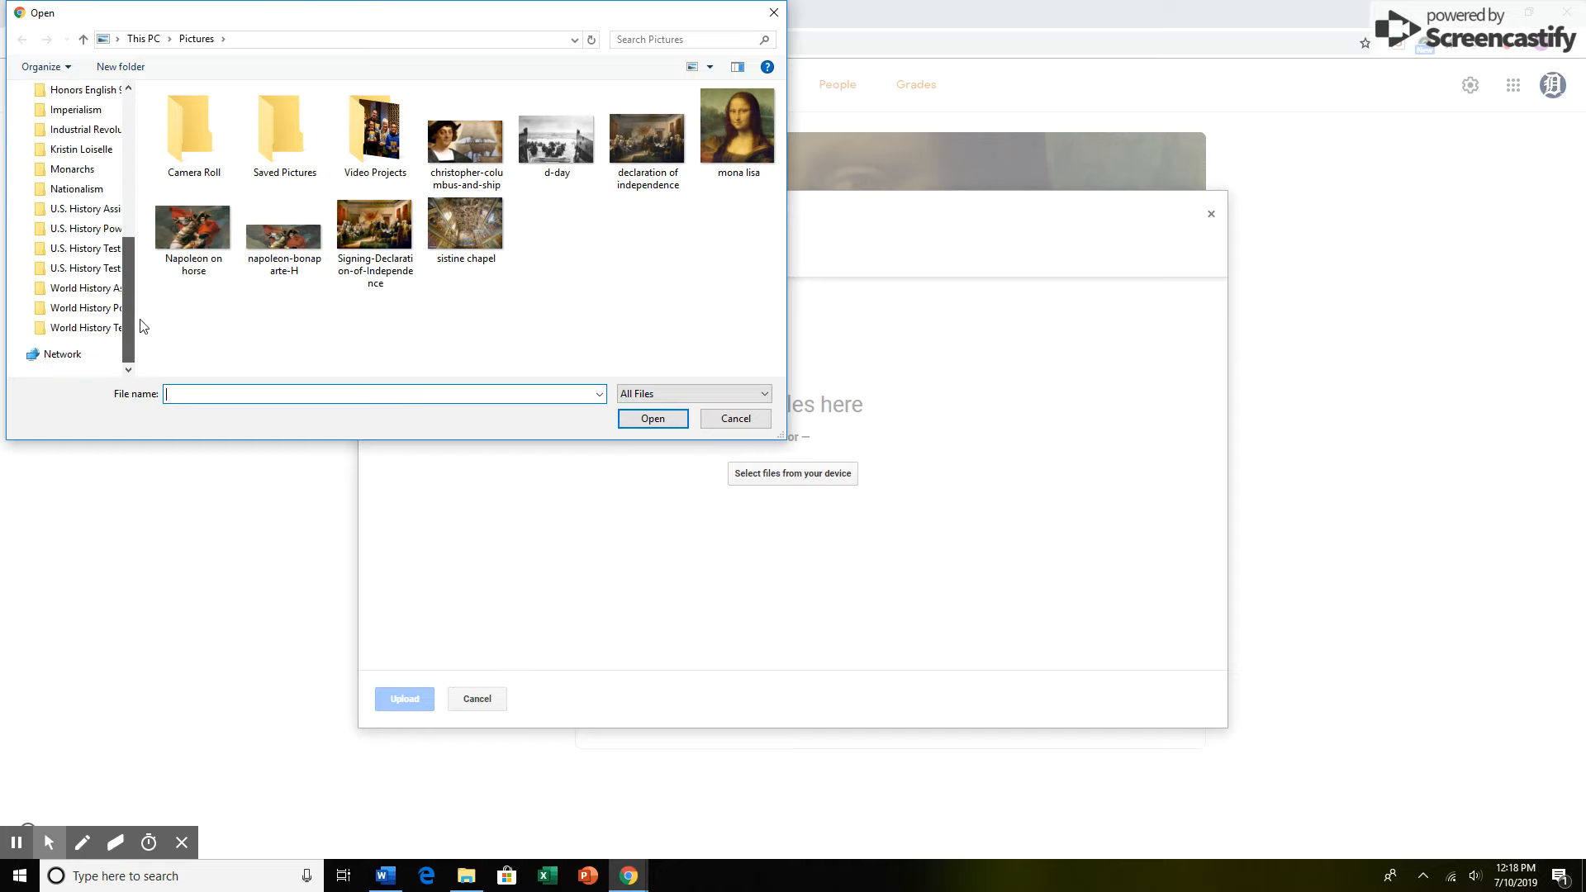
left_click(90, 309)
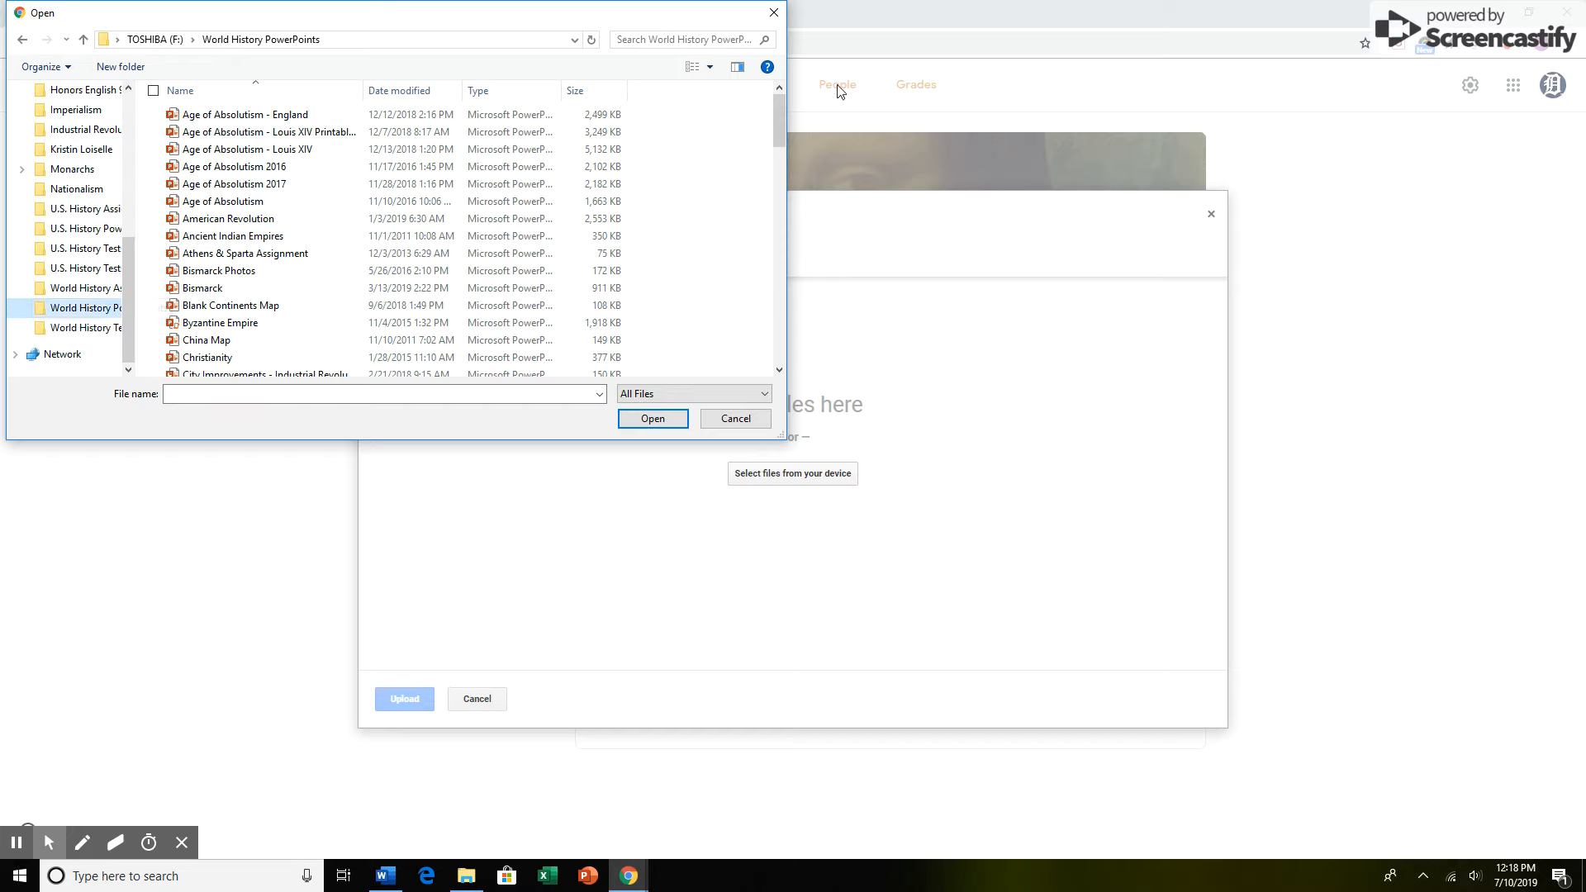
left_click_drag(782, 107, 796, 354)
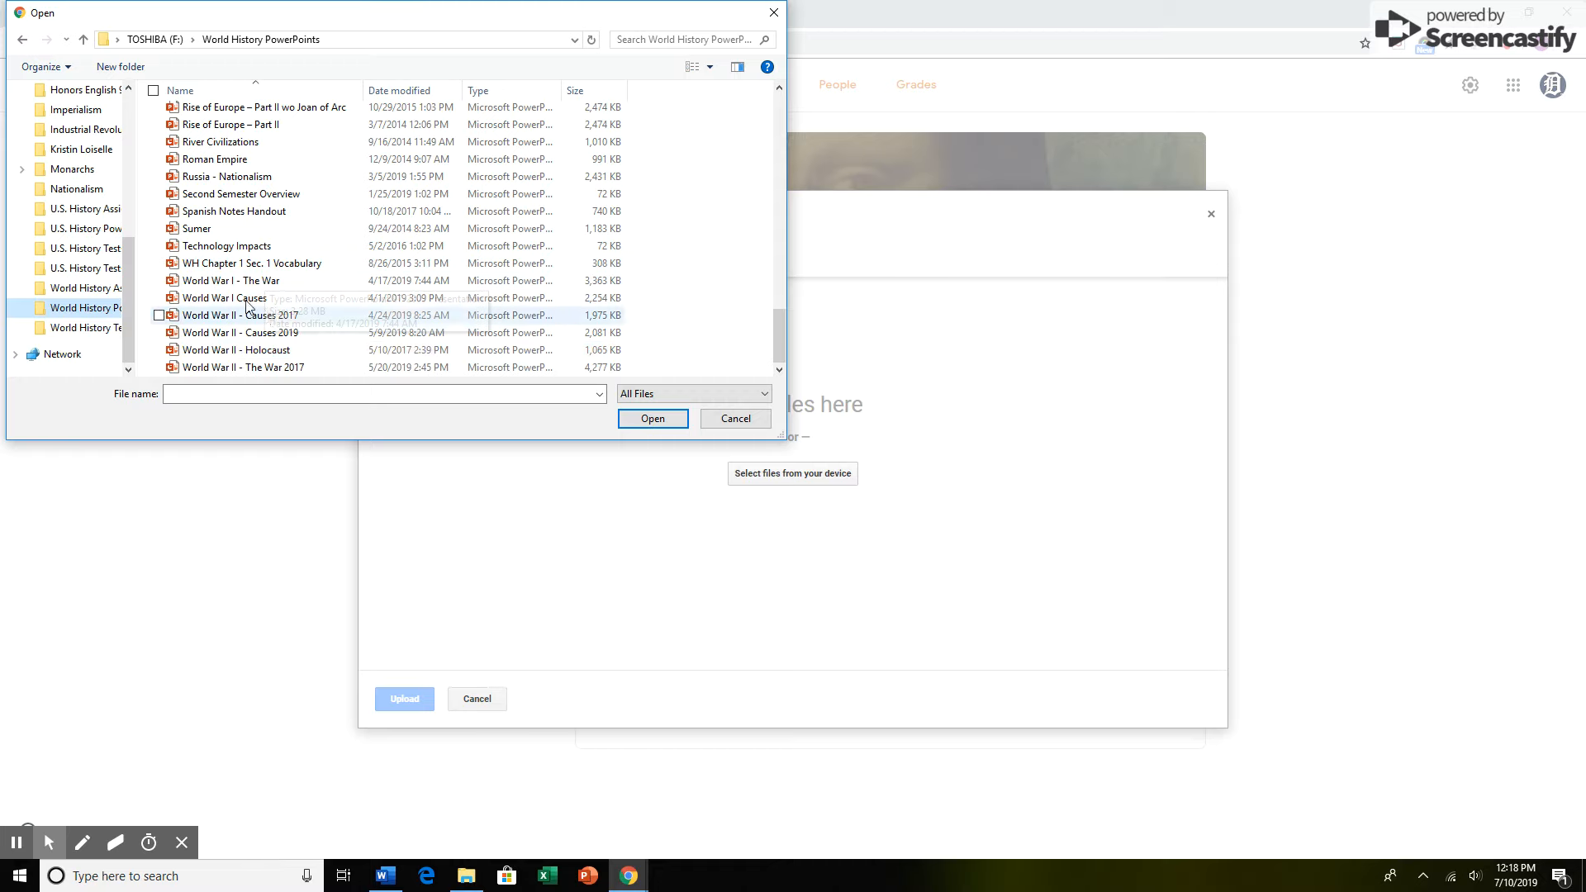
double_click(255, 368)
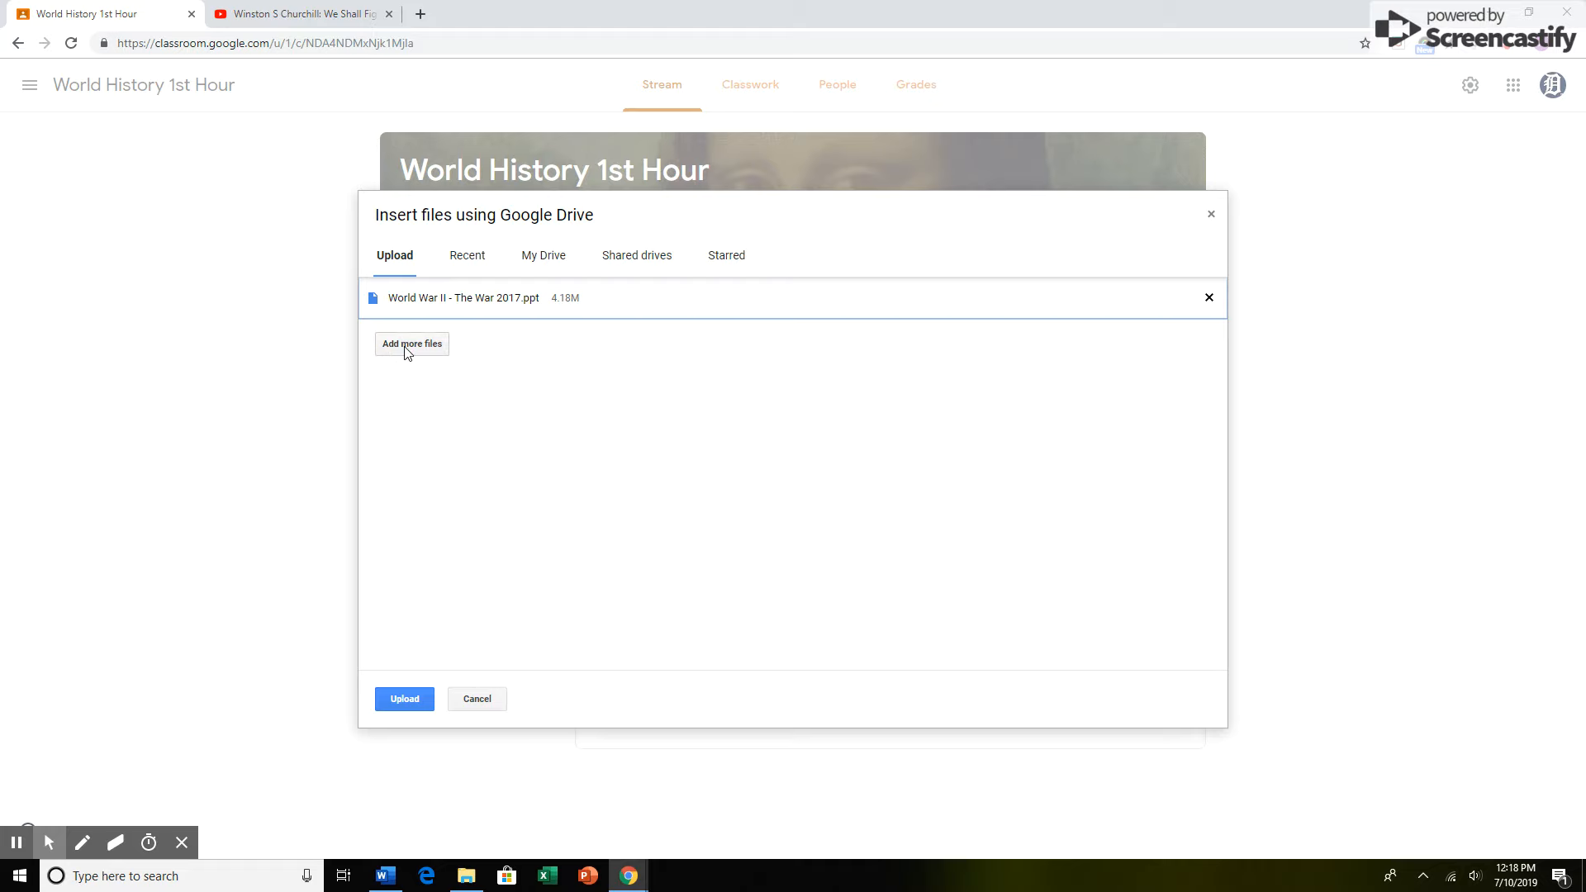
left_click(400, 707)
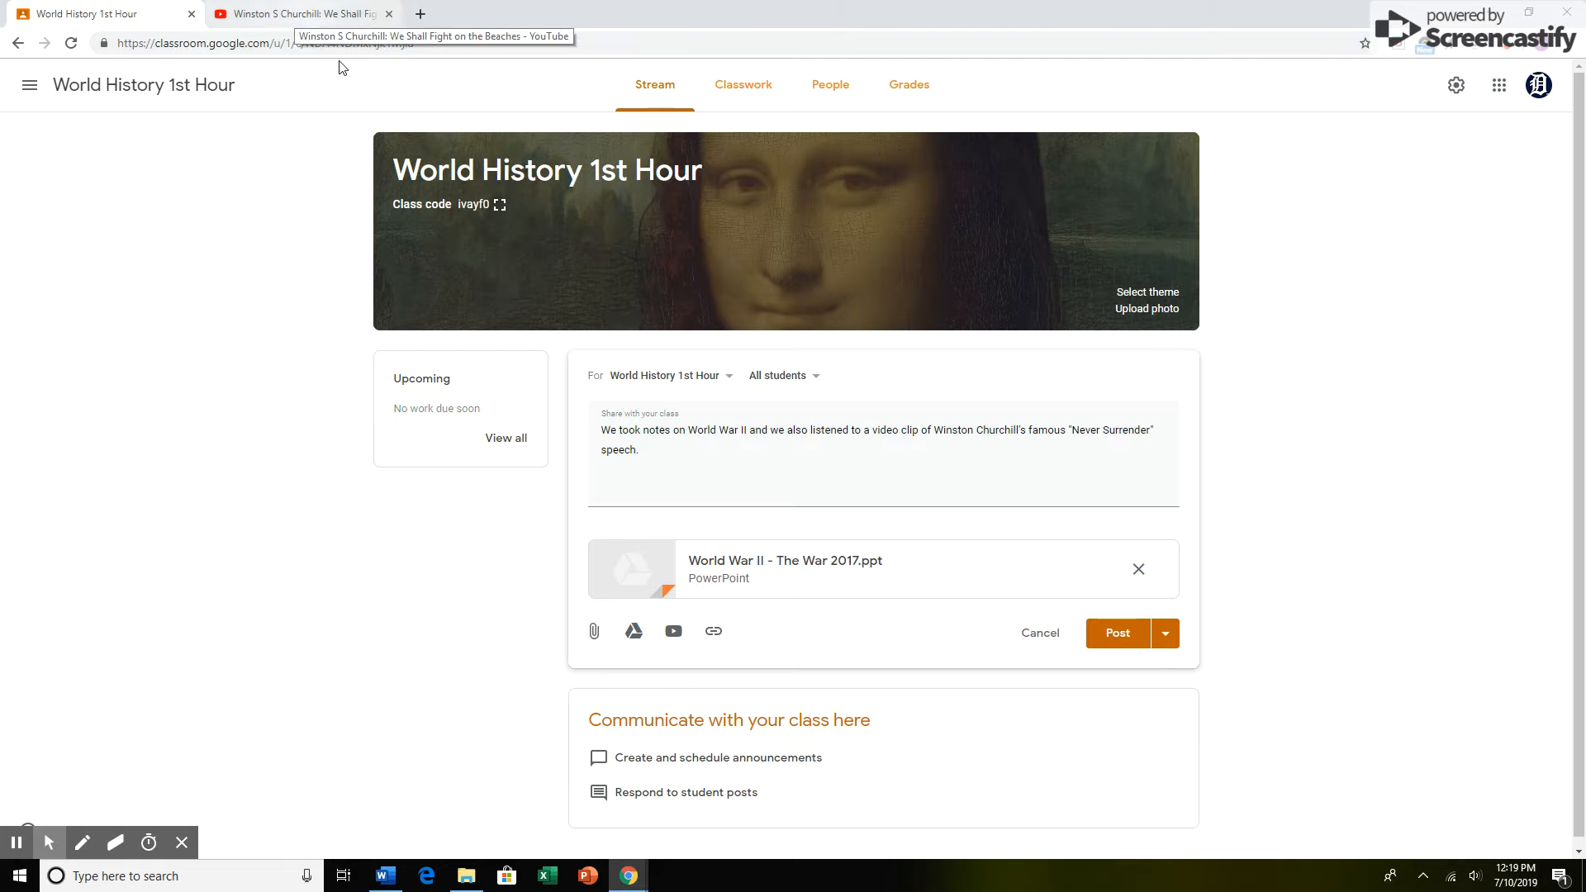
Copy the URL of the open YouTube video "Winston S Churchill: We Shall Fight on the Beaches", add it as a link and post the announcement.
left_click(714, 633)
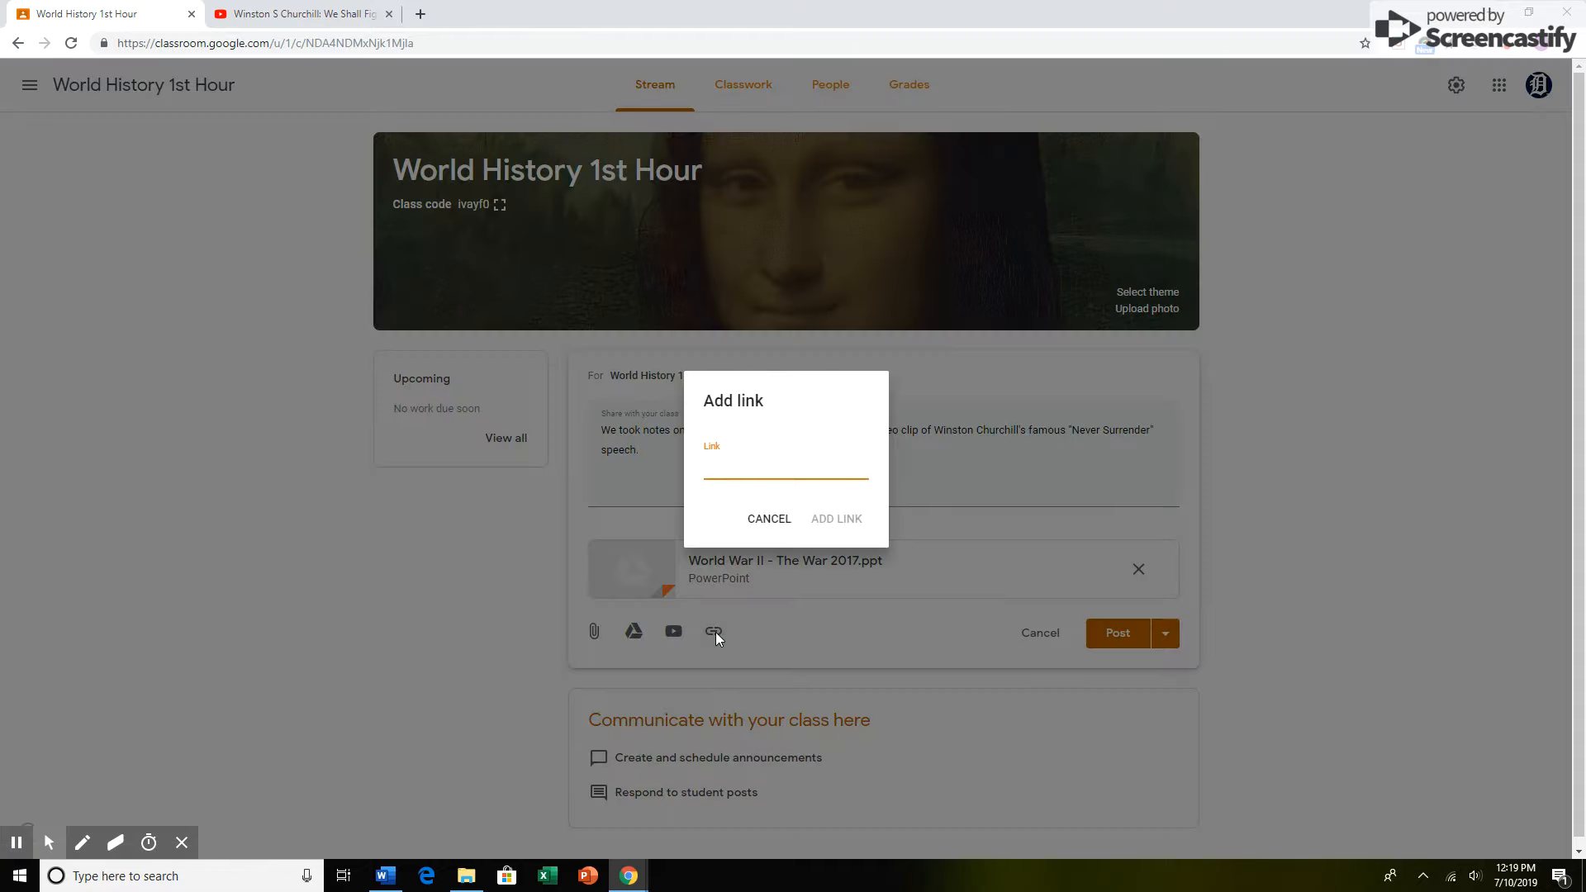
left_click(343, 23)
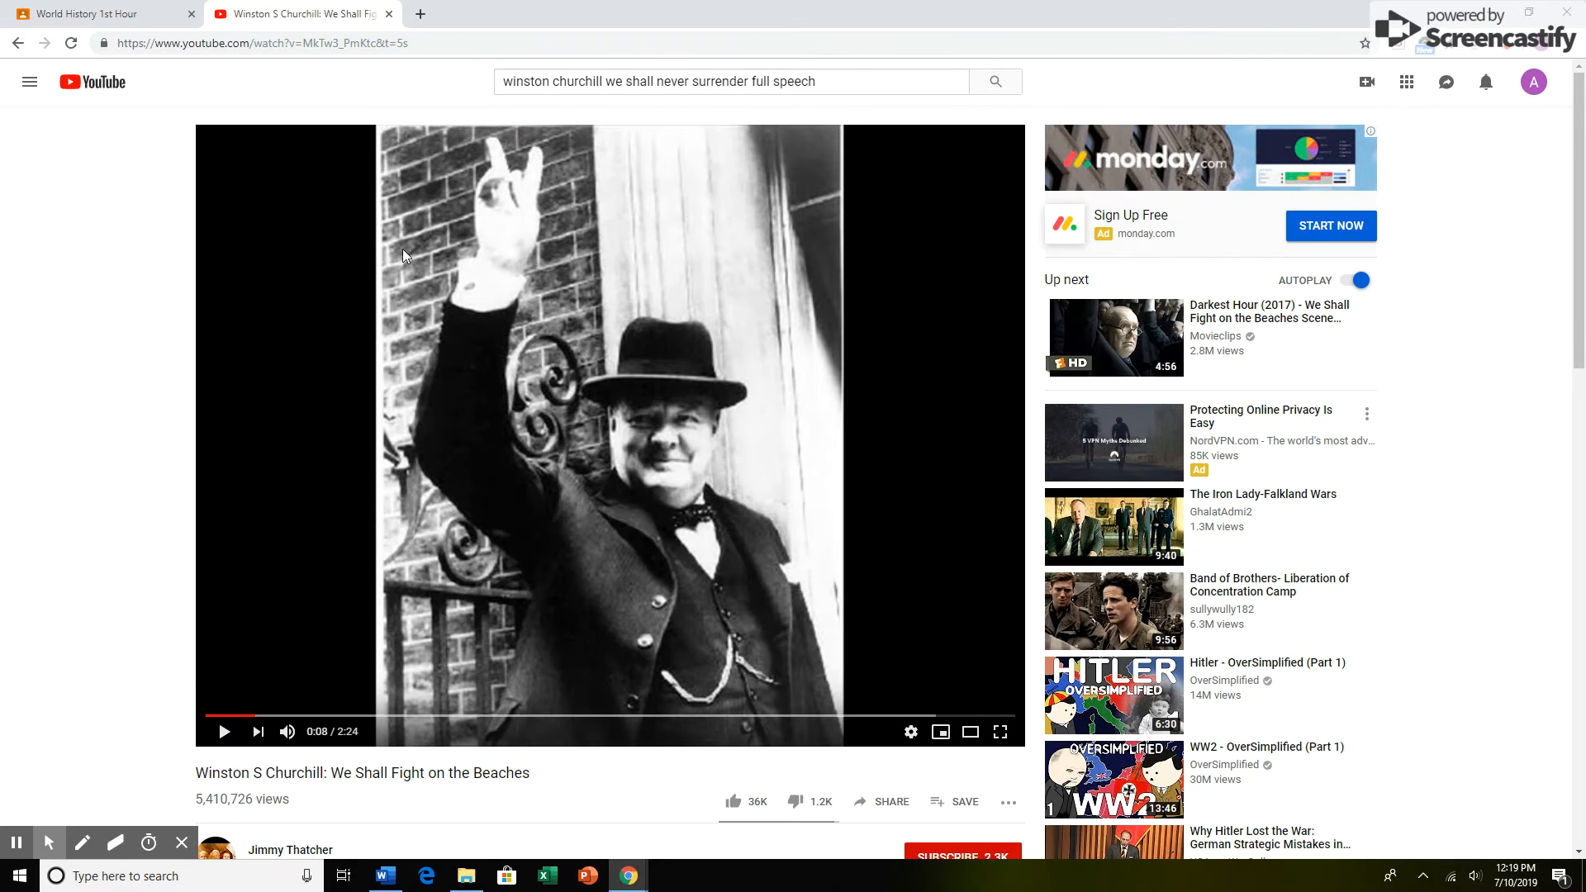
left_click_drag(417, 42, 179, 49)
right_click(179, 49)
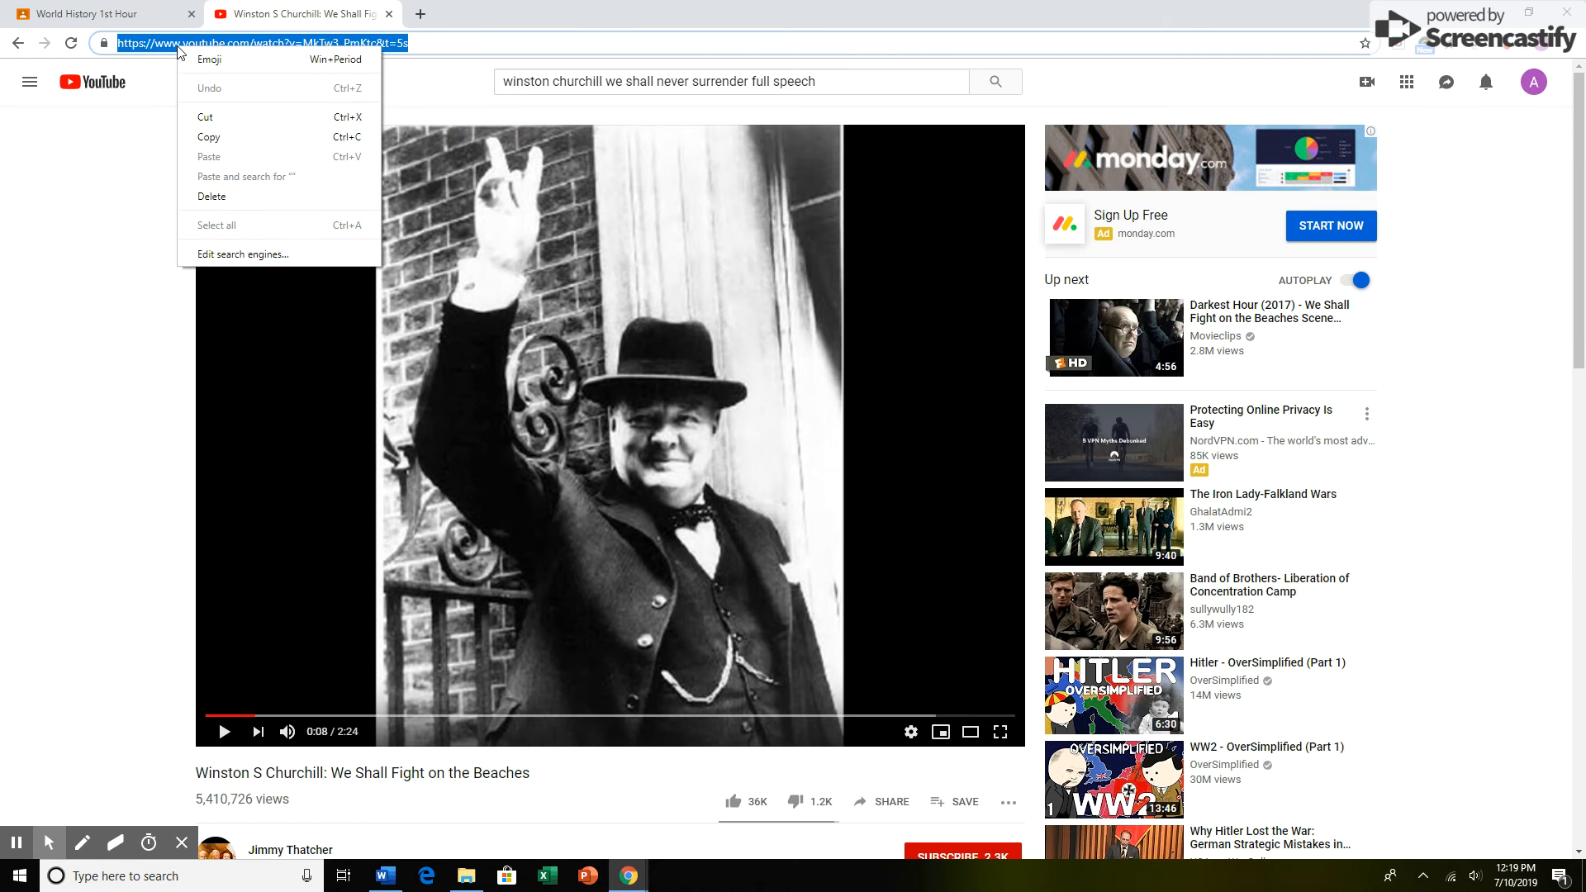
left_click(203, 138)
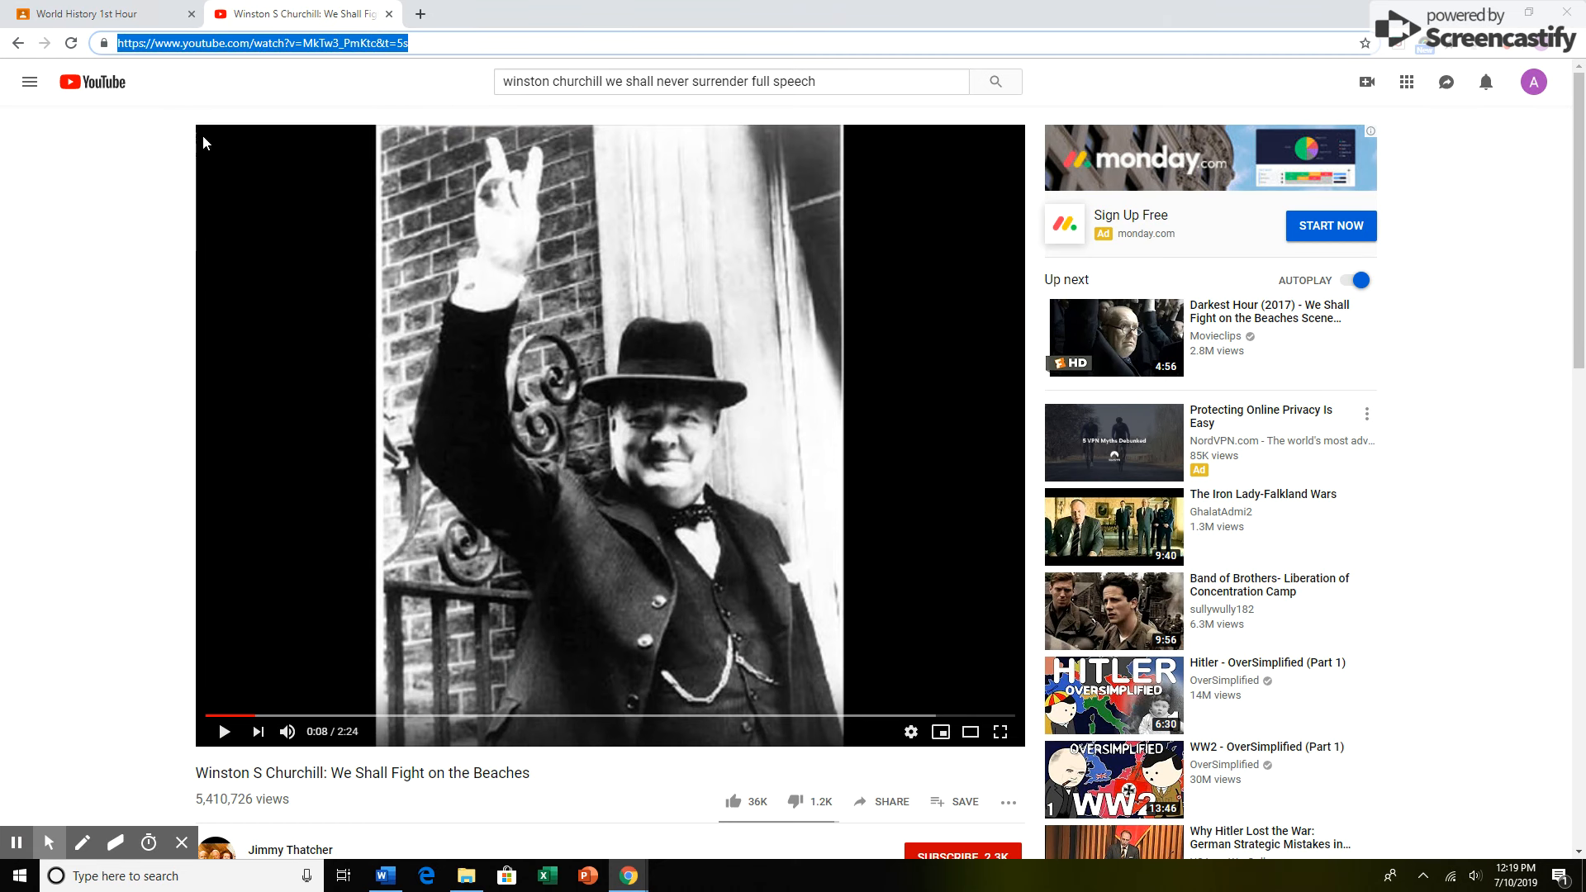
left_click(101, 23)
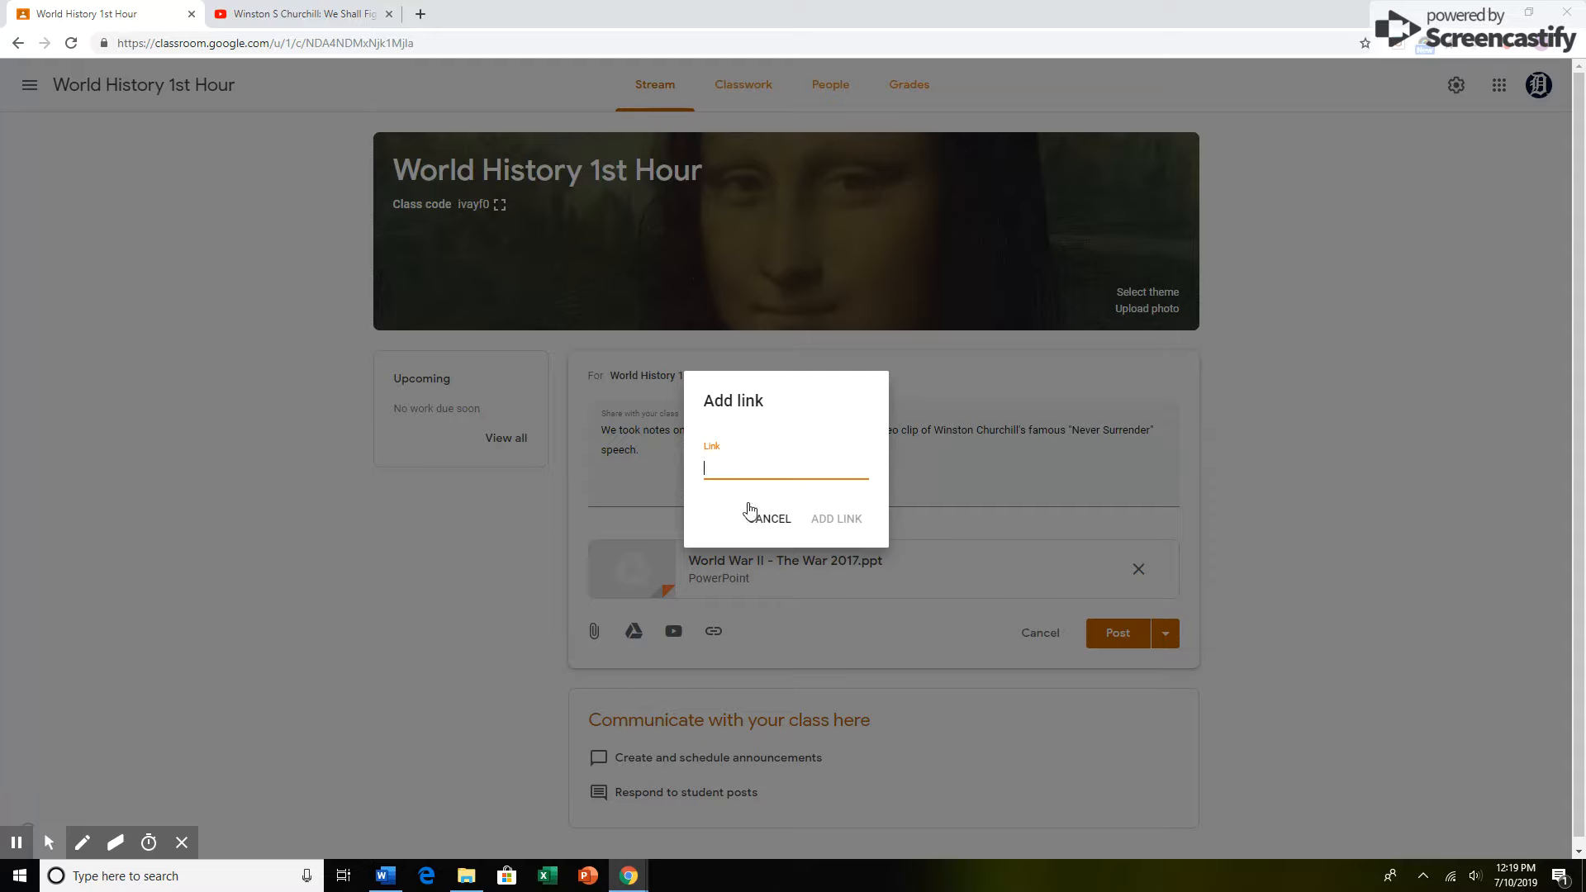
left_click(714, 464)
key("ctrl+v")
left_click(837, 518)
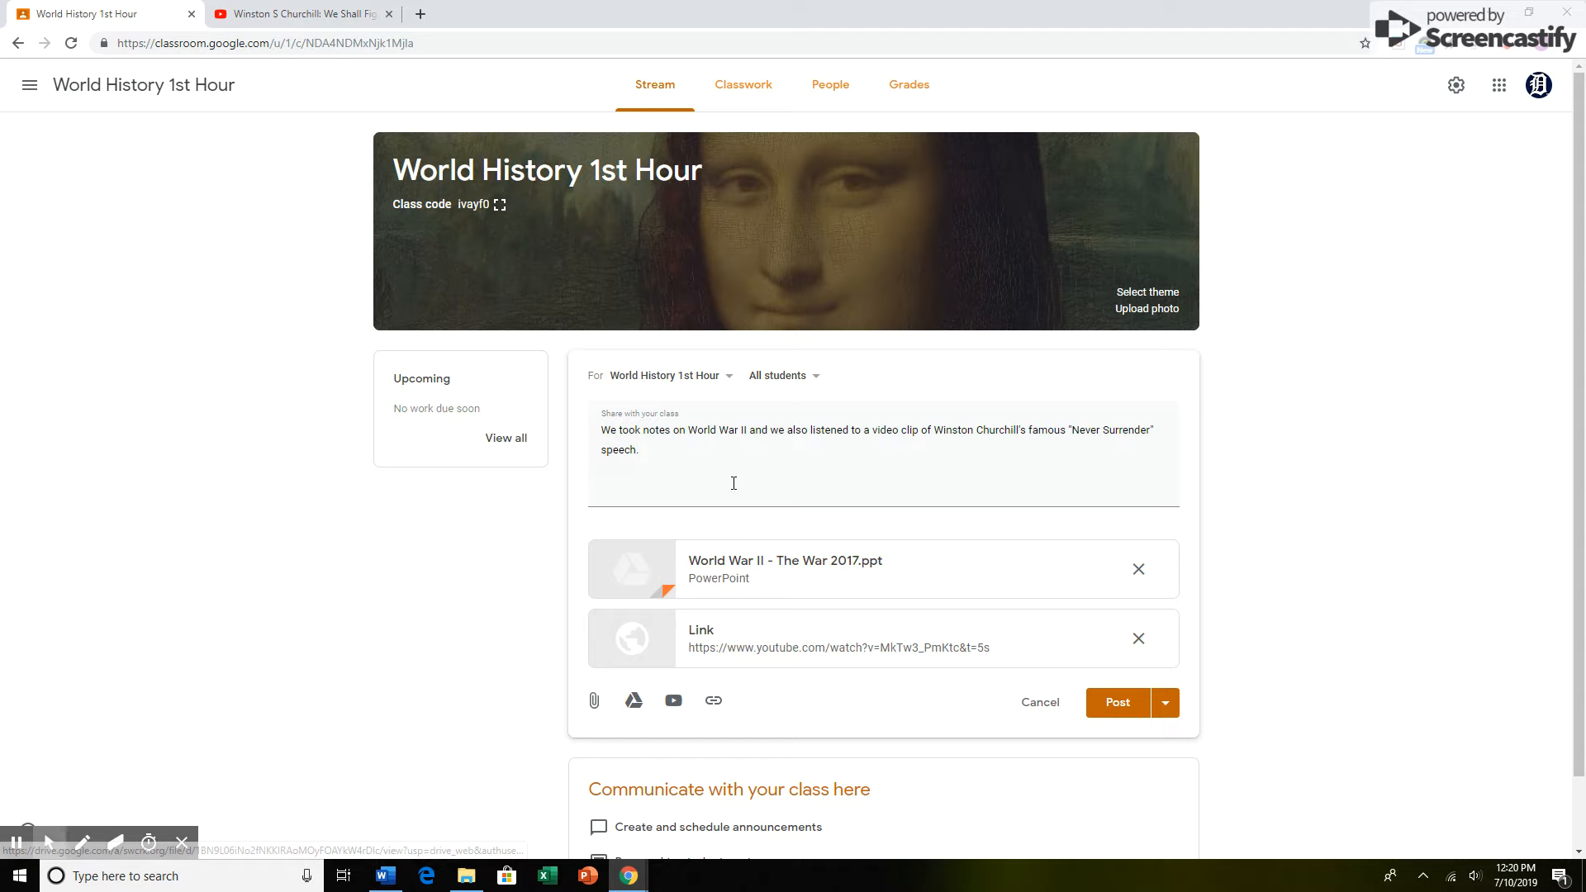
left_click(1115, 711)
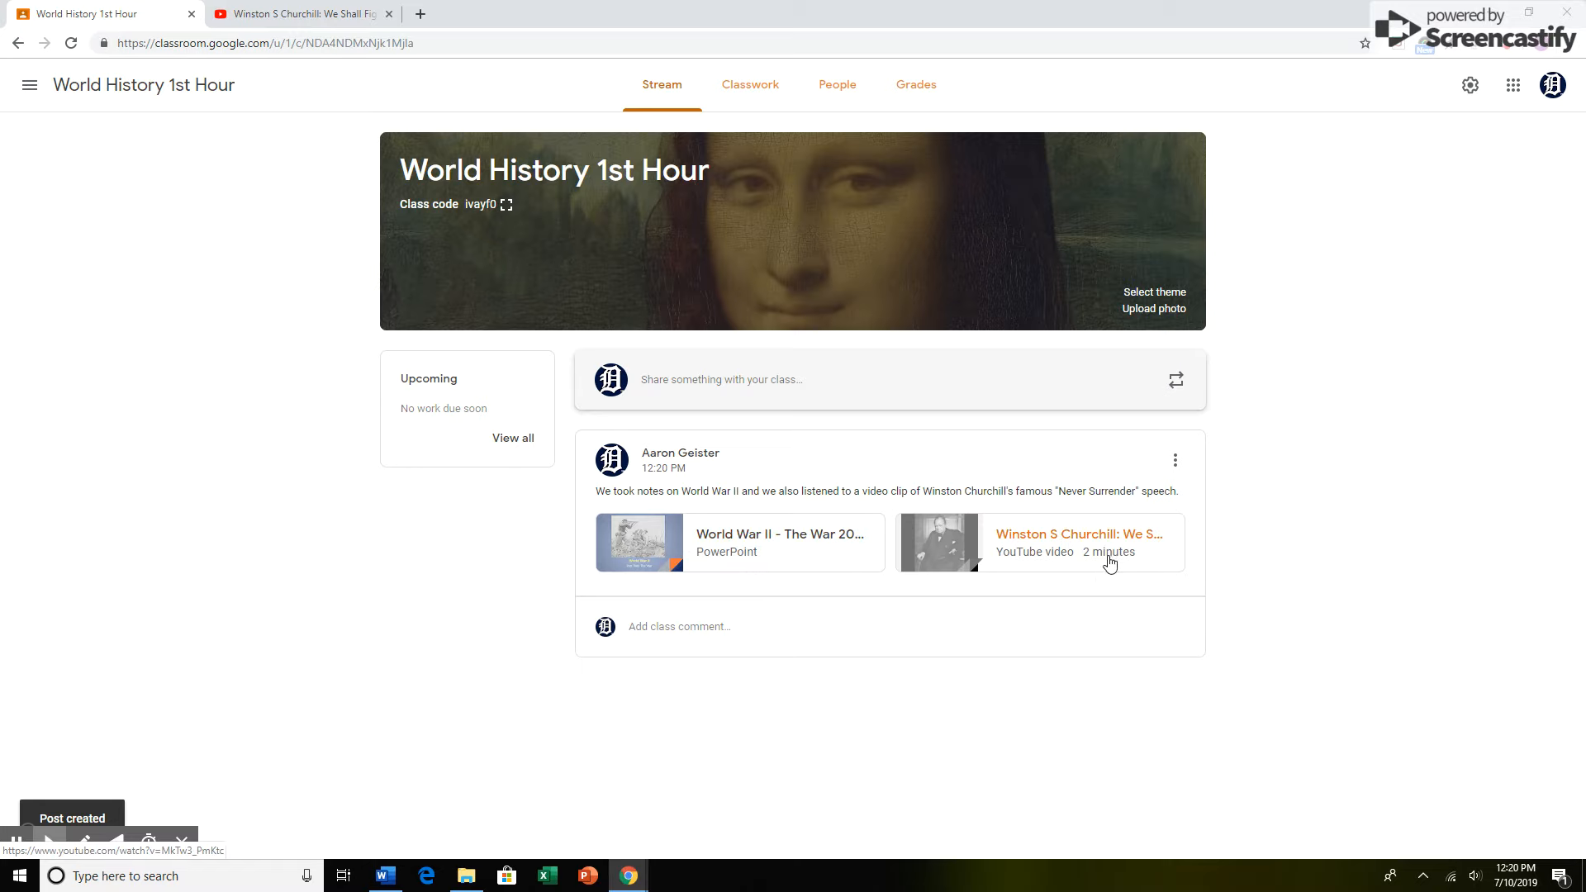
Open the World War II - The War 2017 PowerPoint from the post, look through its opening slides on France and Britain, and close it.
left_click(797, 539)
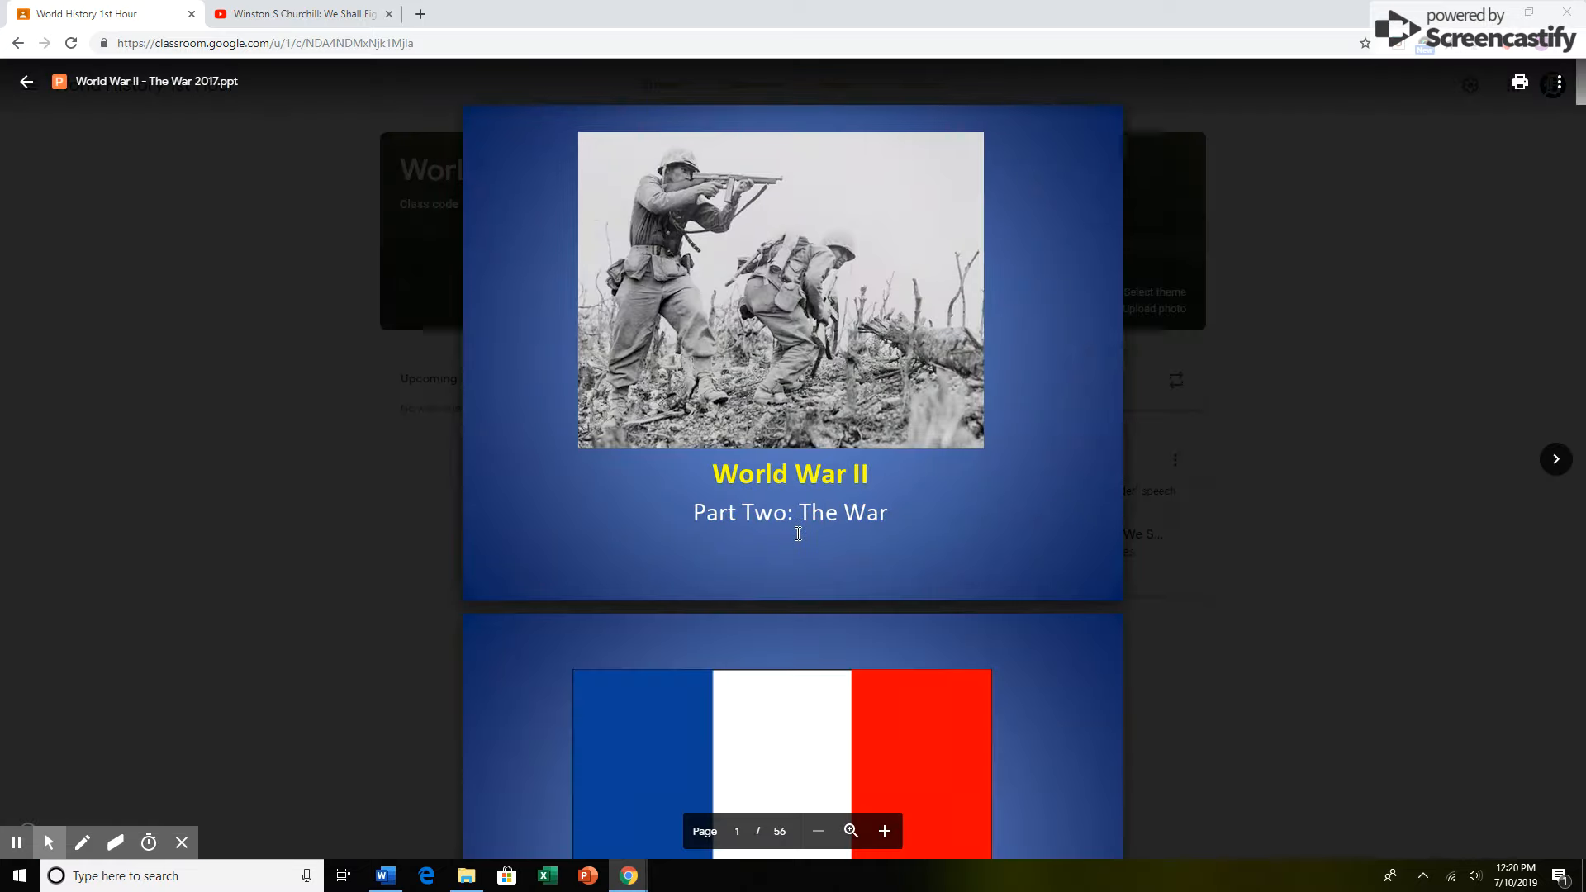
scroll(871, 433, "down", 14)
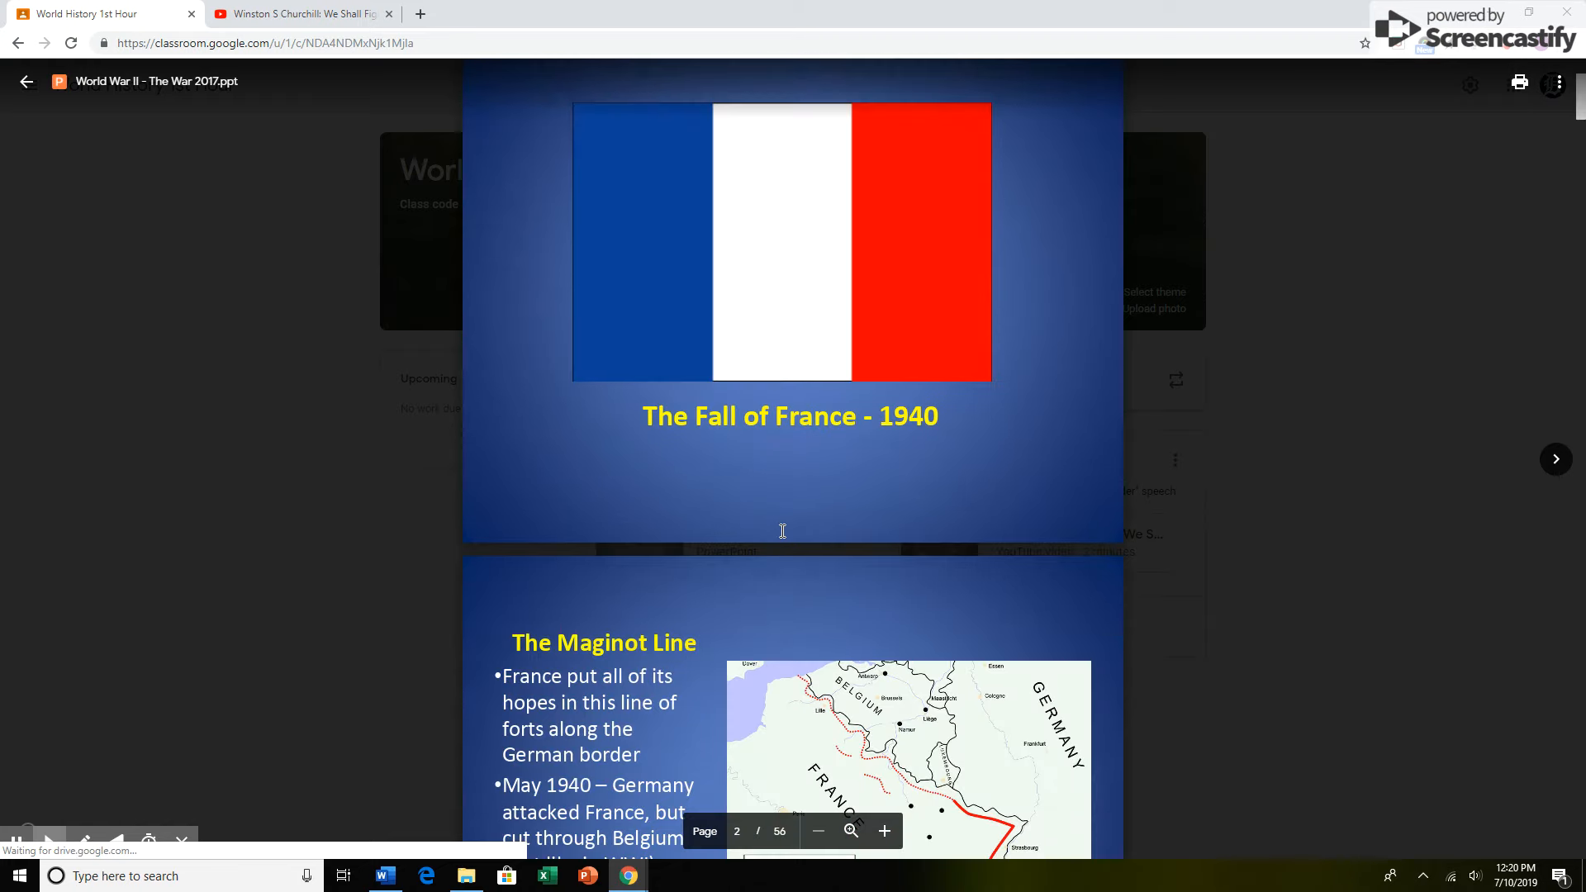
scroll(657, 531, "down", 15)
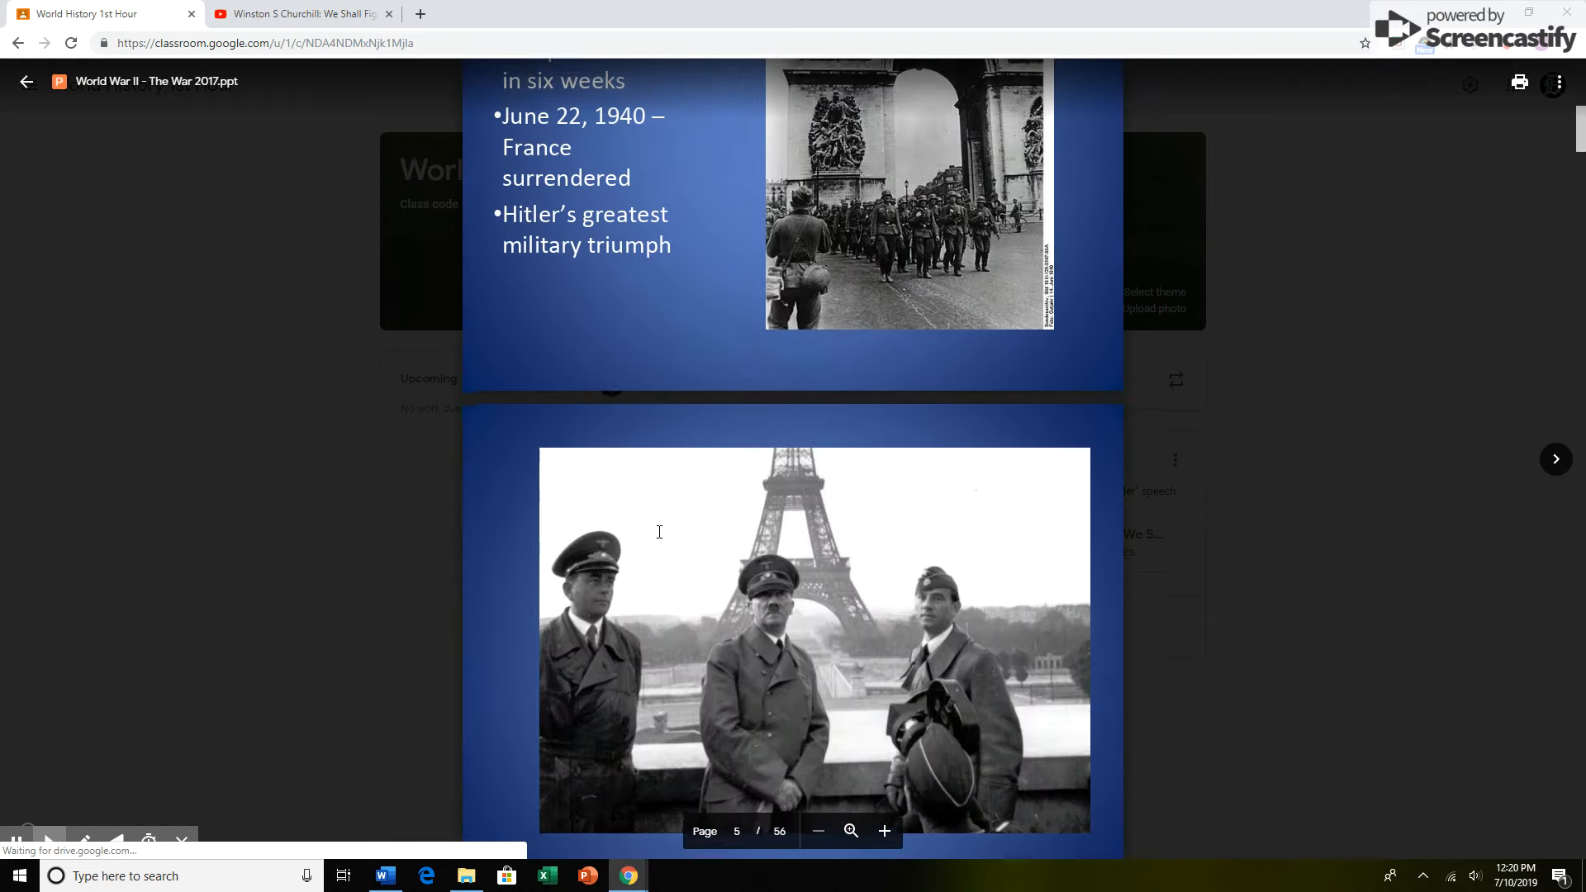
scroll(662, 524, "down", 20)
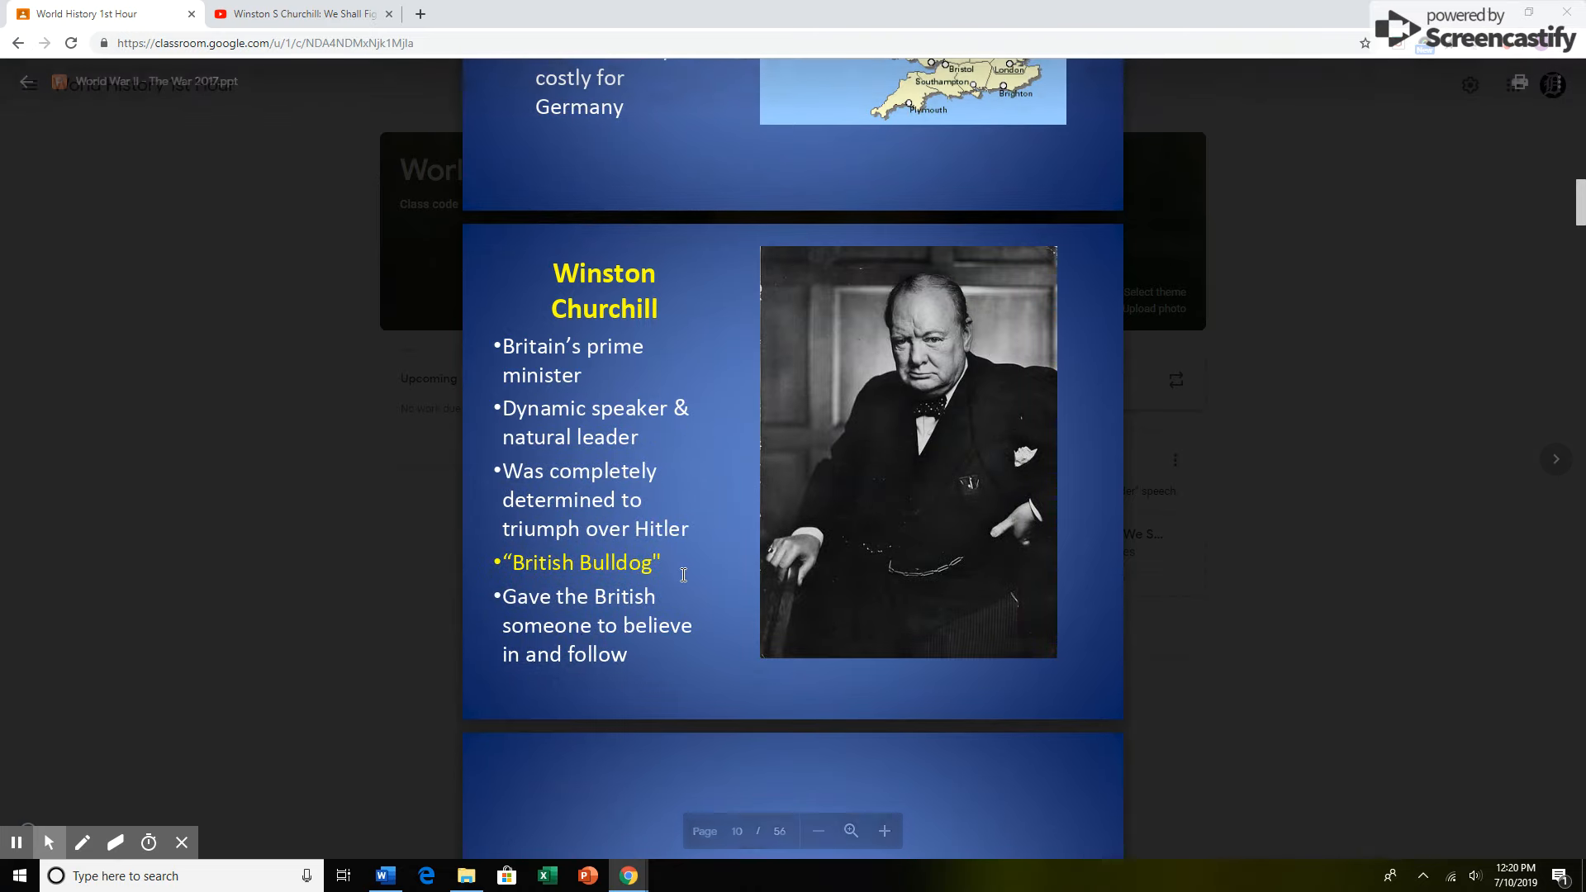
scroll(683, 574, "up", 3)
scroll(683, 574, "down", 4)
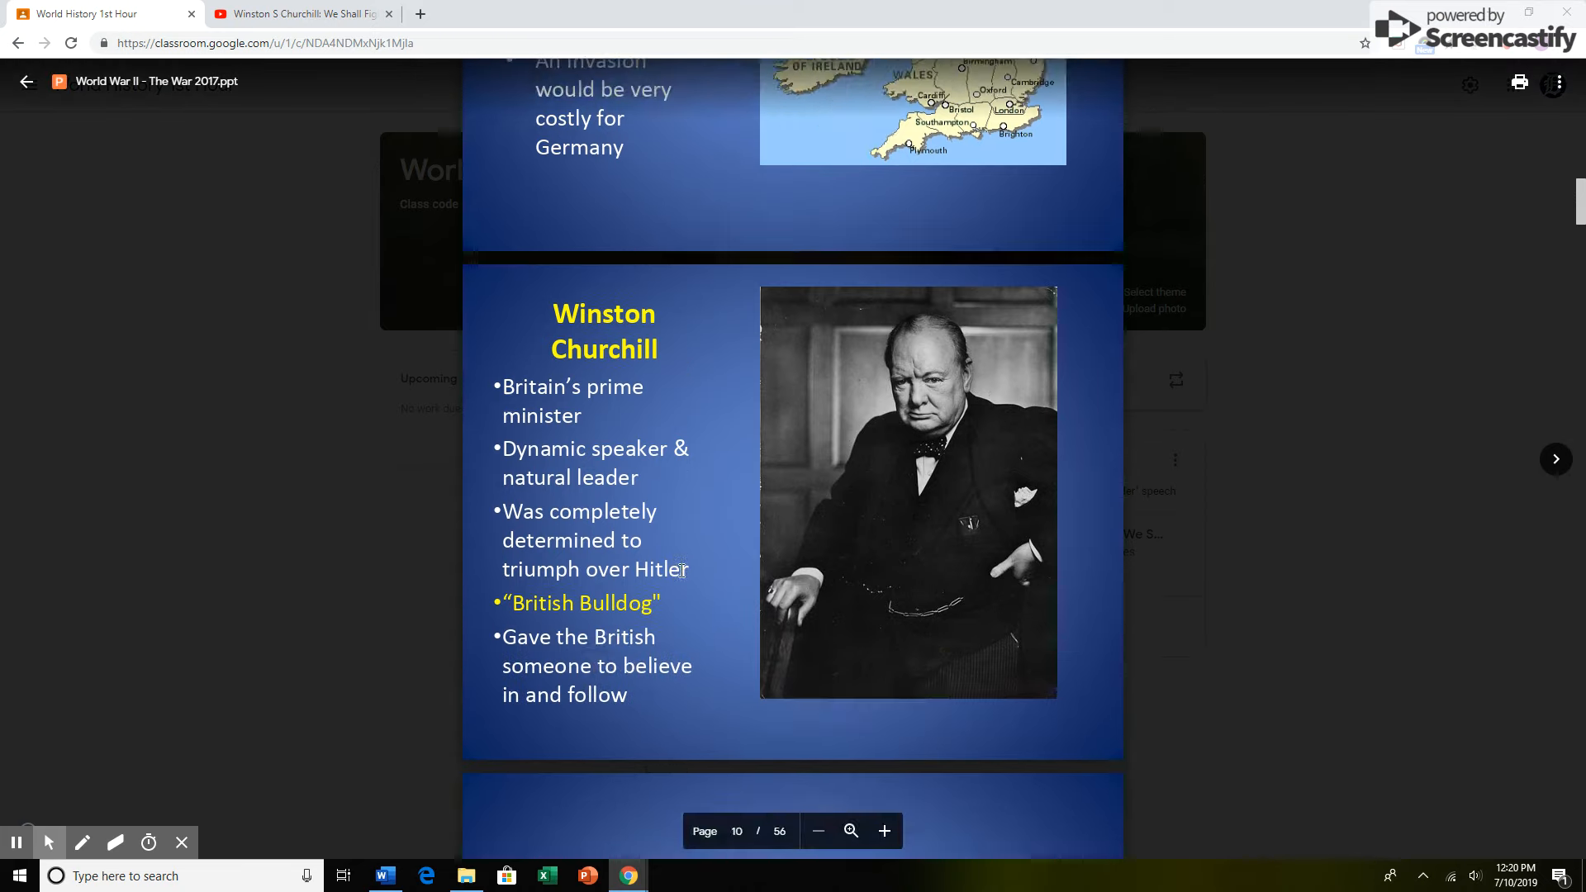
scroll(645, 567, "up", 8)
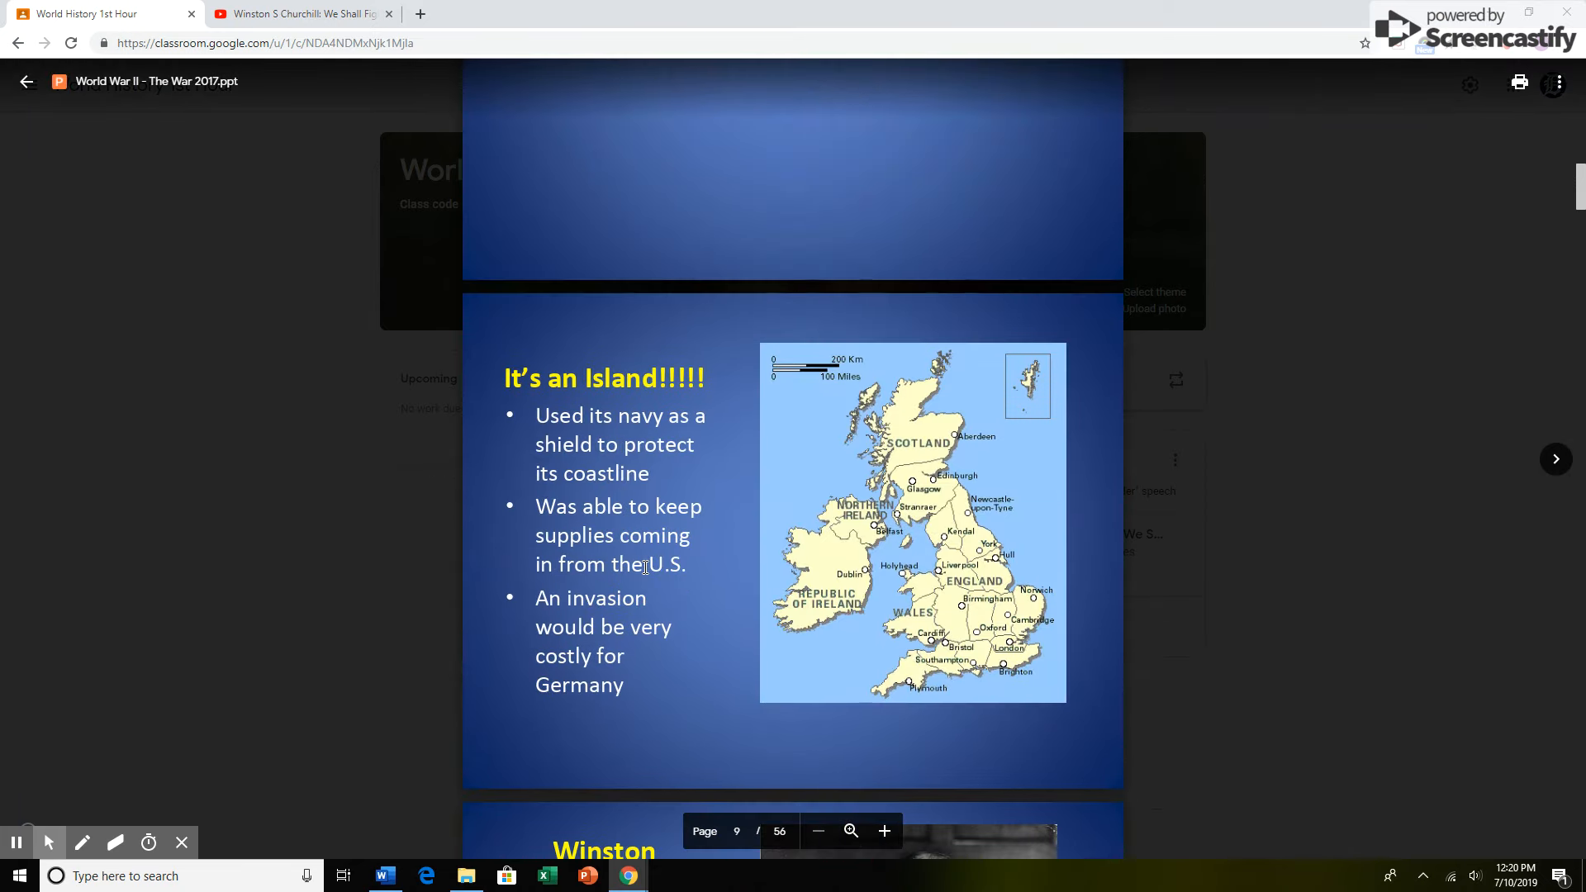
scroll(645, 567, "down", 4)
scroll(644, 570, "up", 3)
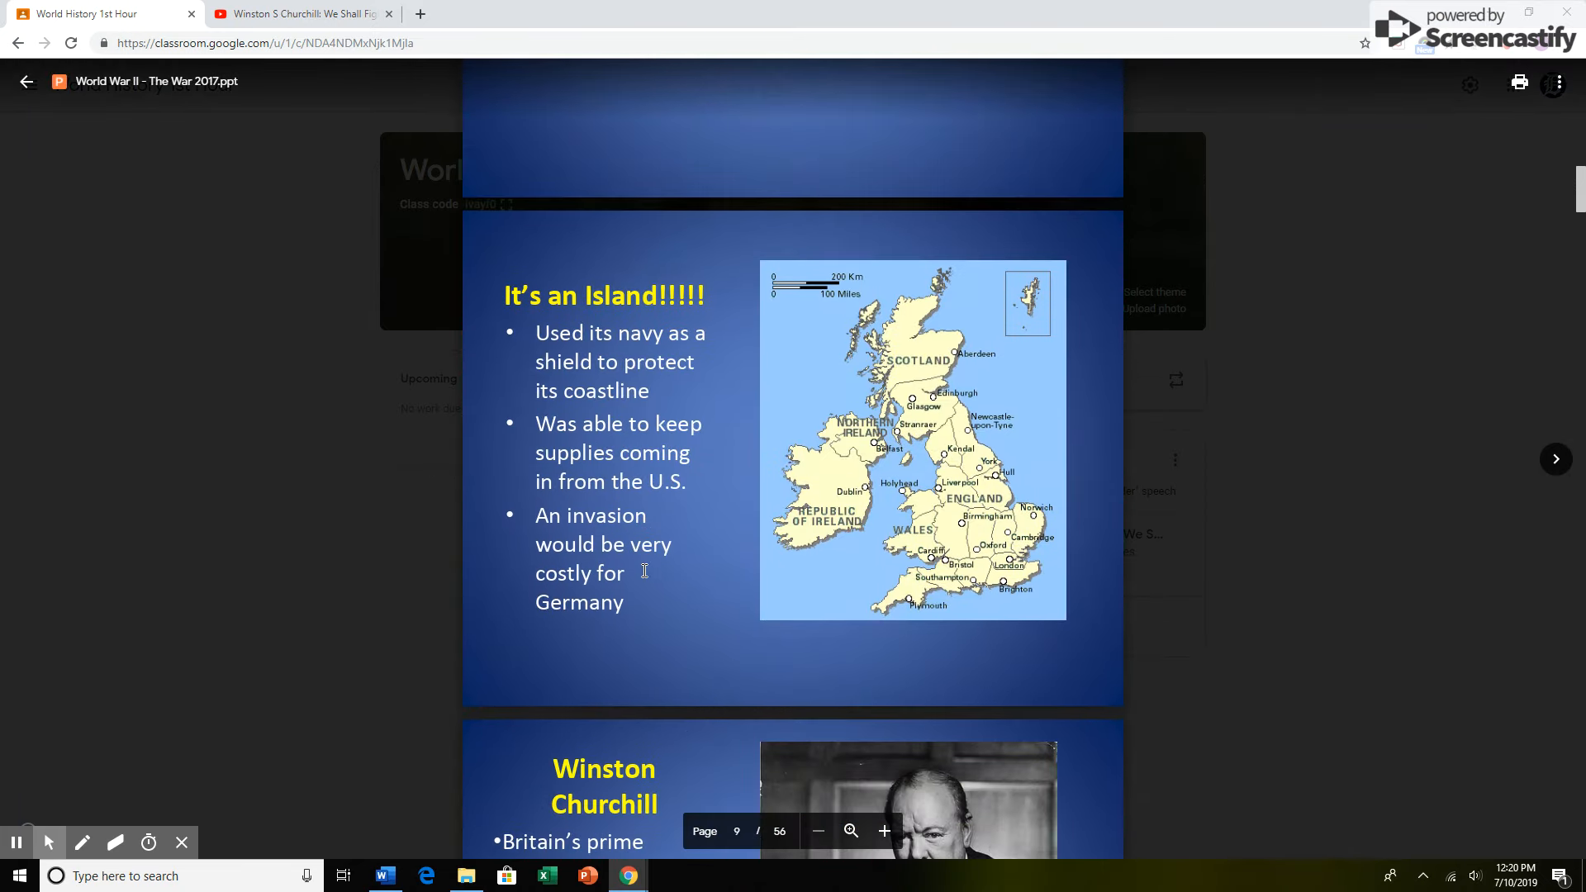
scroll(644, 570, "up", 5)
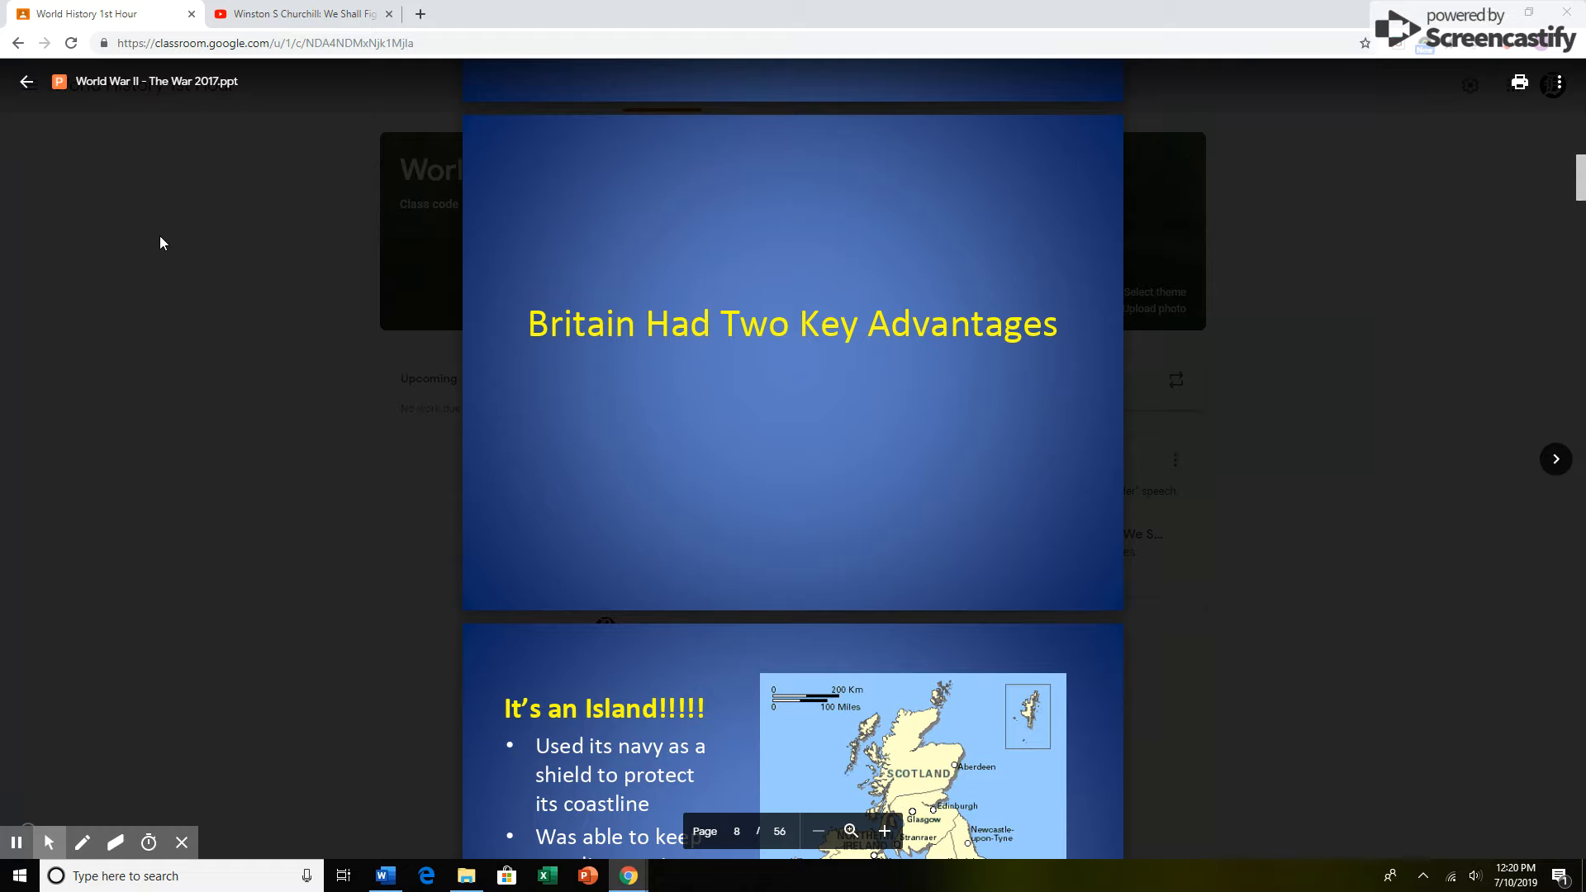
left_click(24, 83)
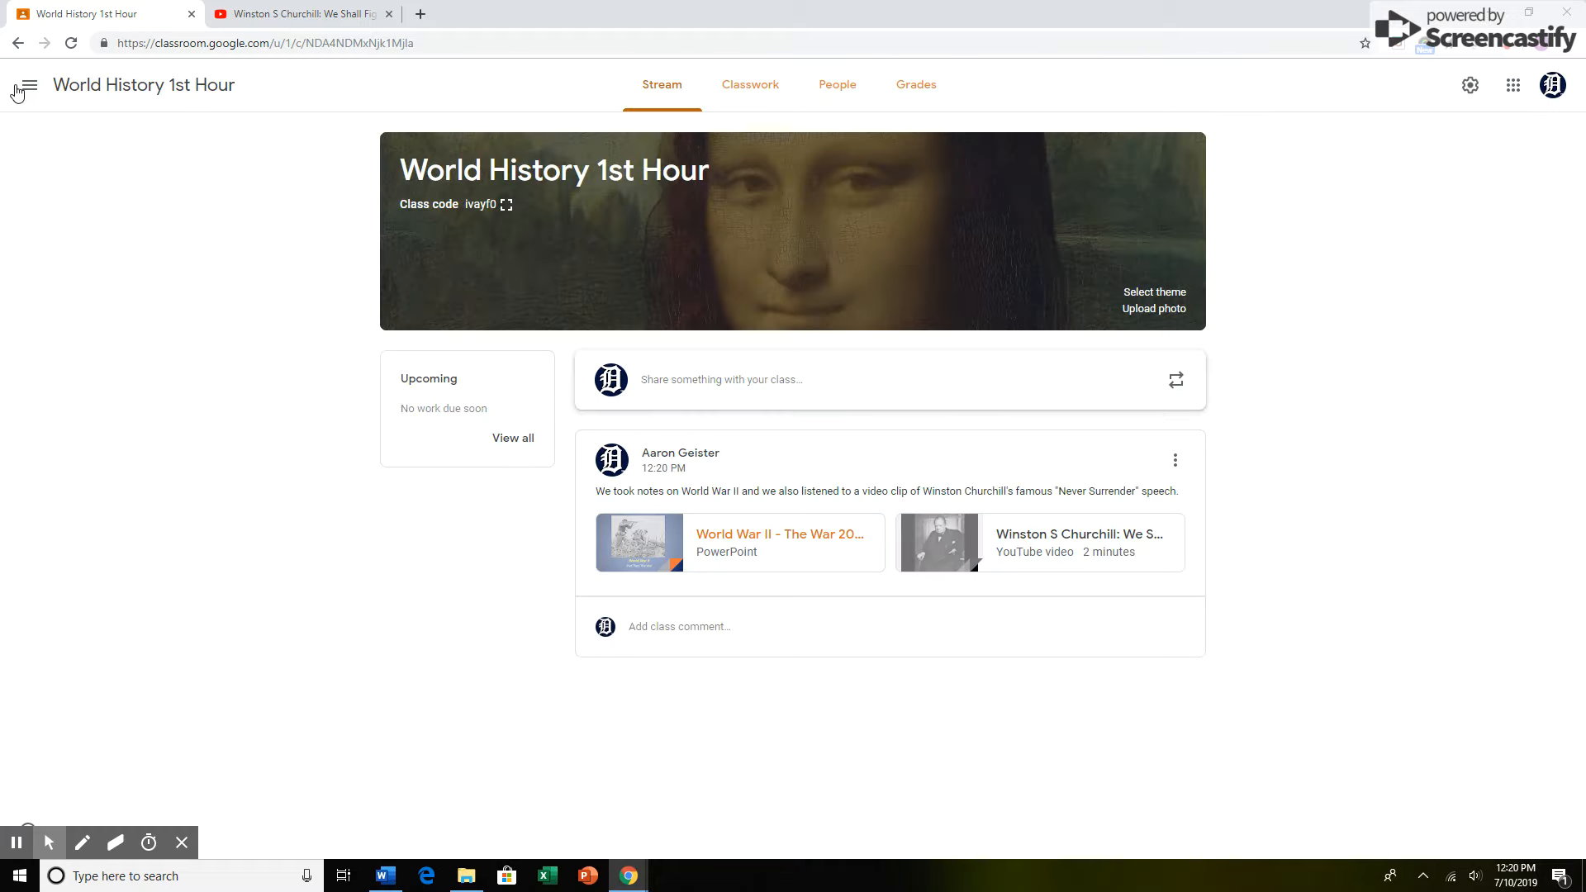
Preview the Winston Churchill video from the post, briefly playing it and viewing it full screen, and return to the class stream.
left_click(1094, 542)
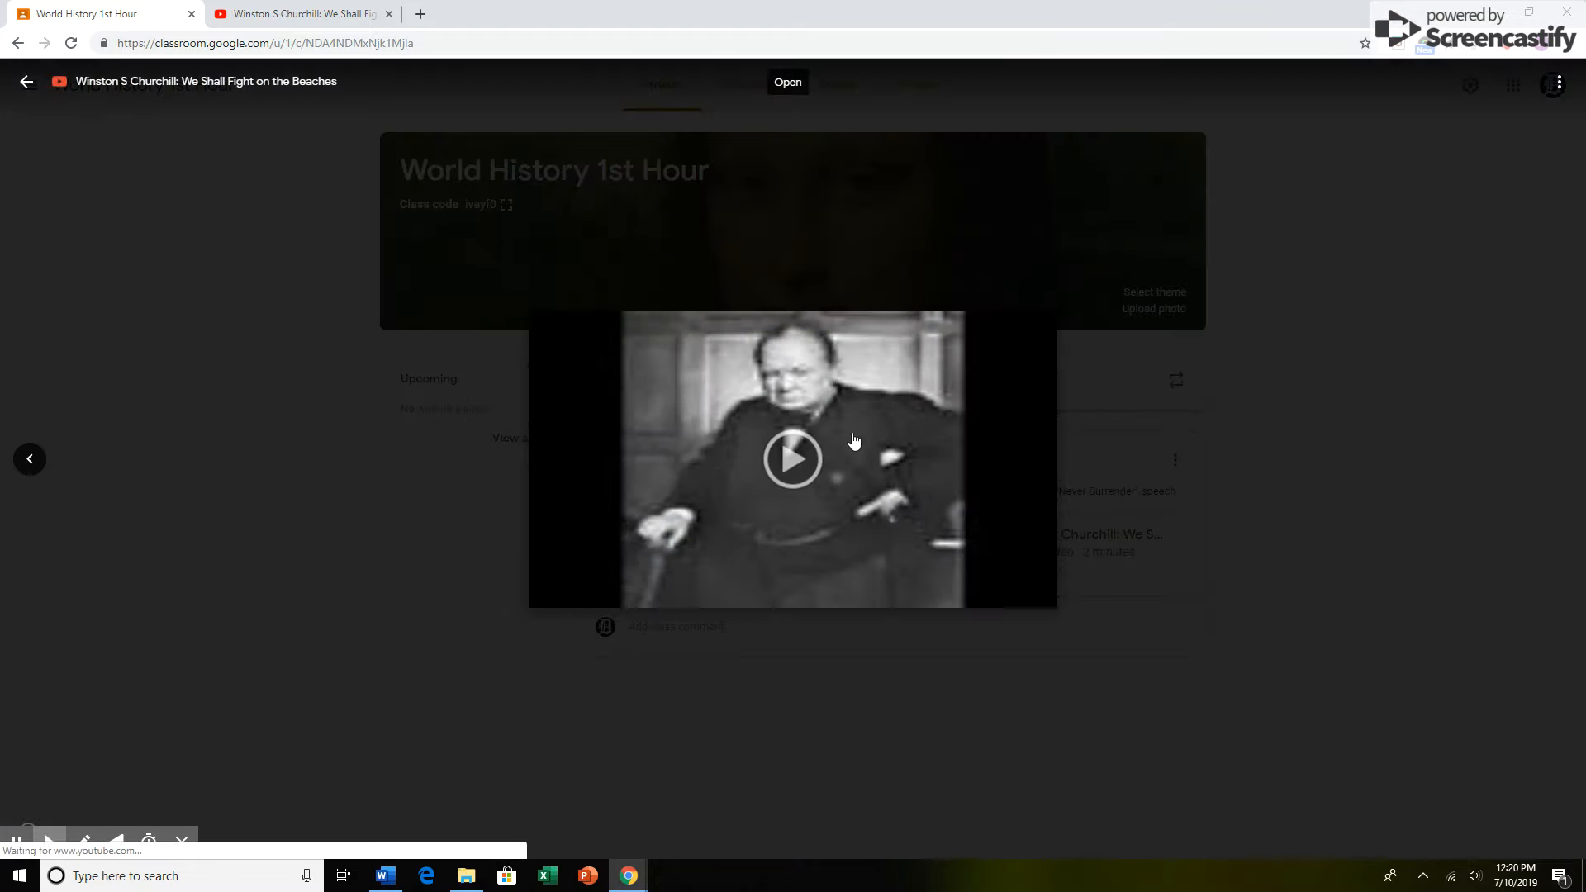
left_click(792, 459)
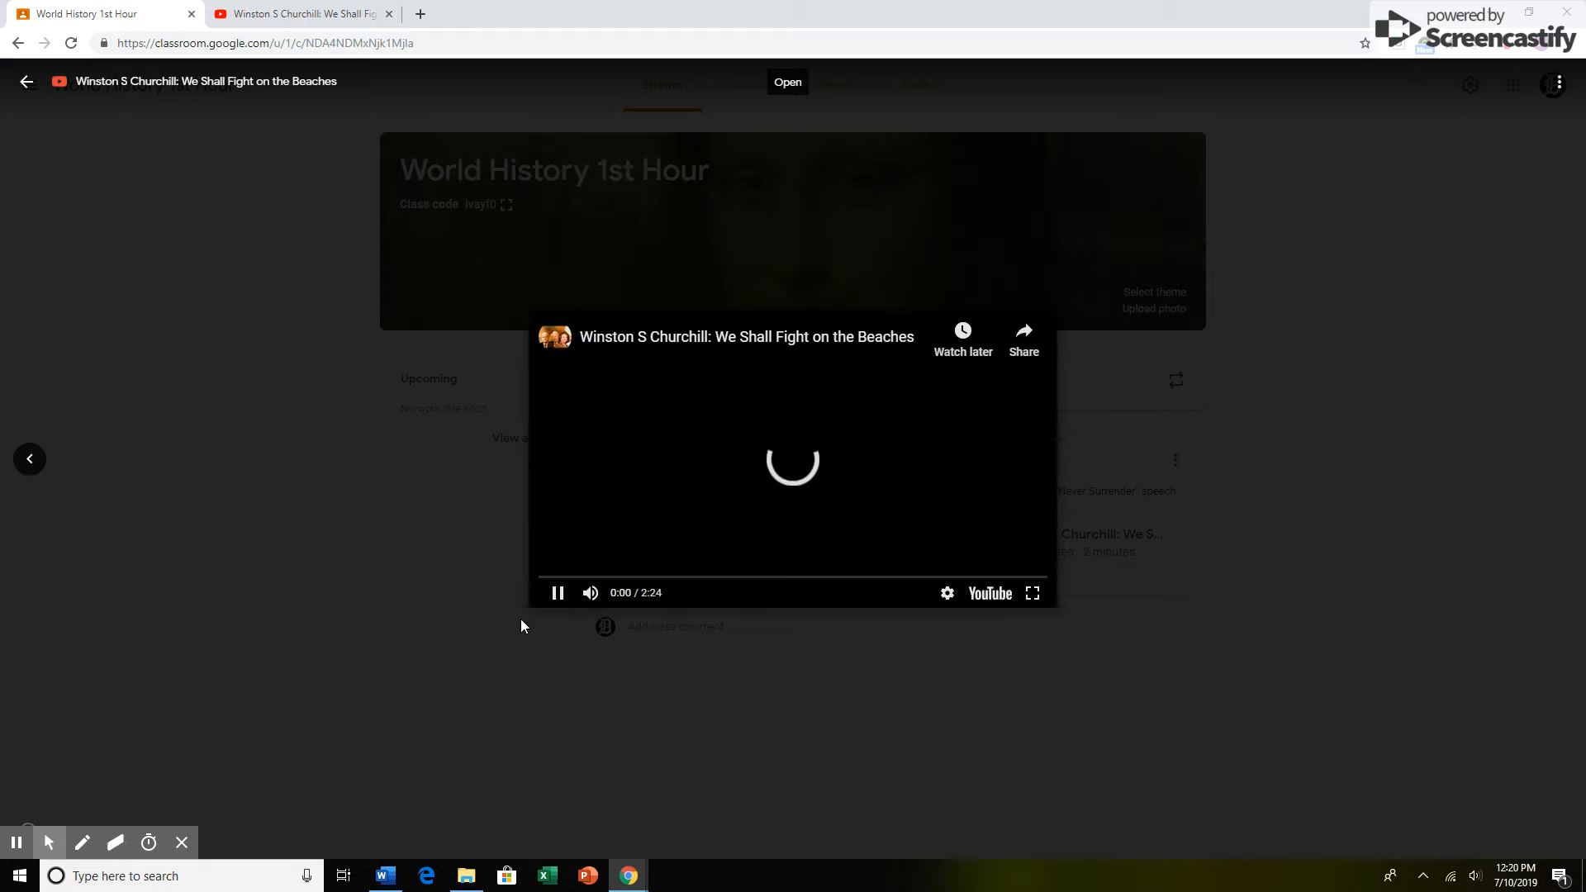
left_click(556, 593)
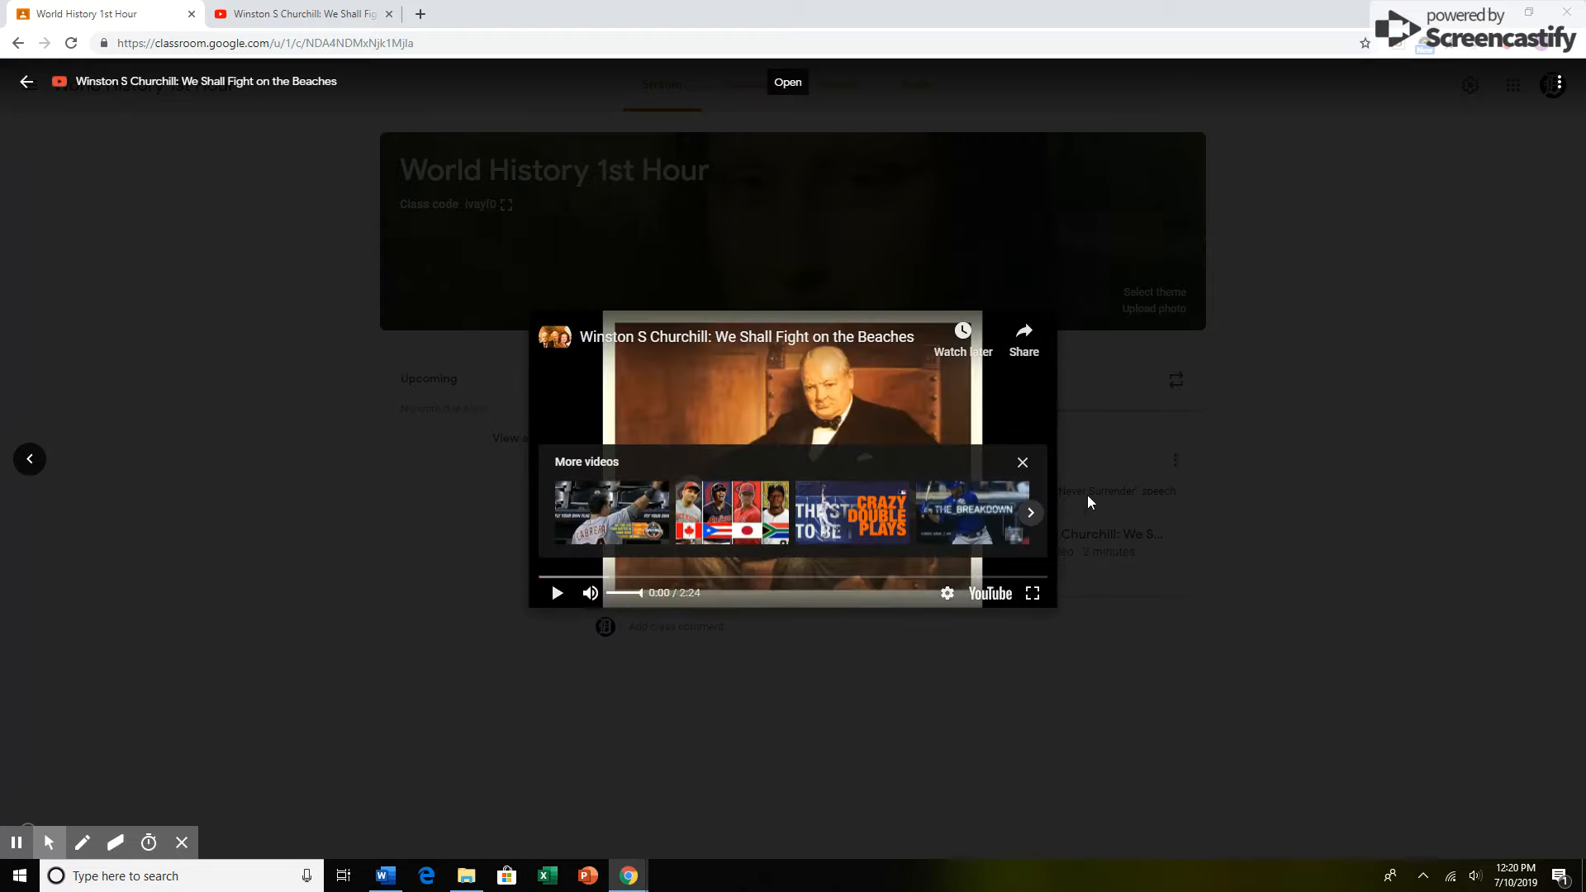
left_click(1023, 464)
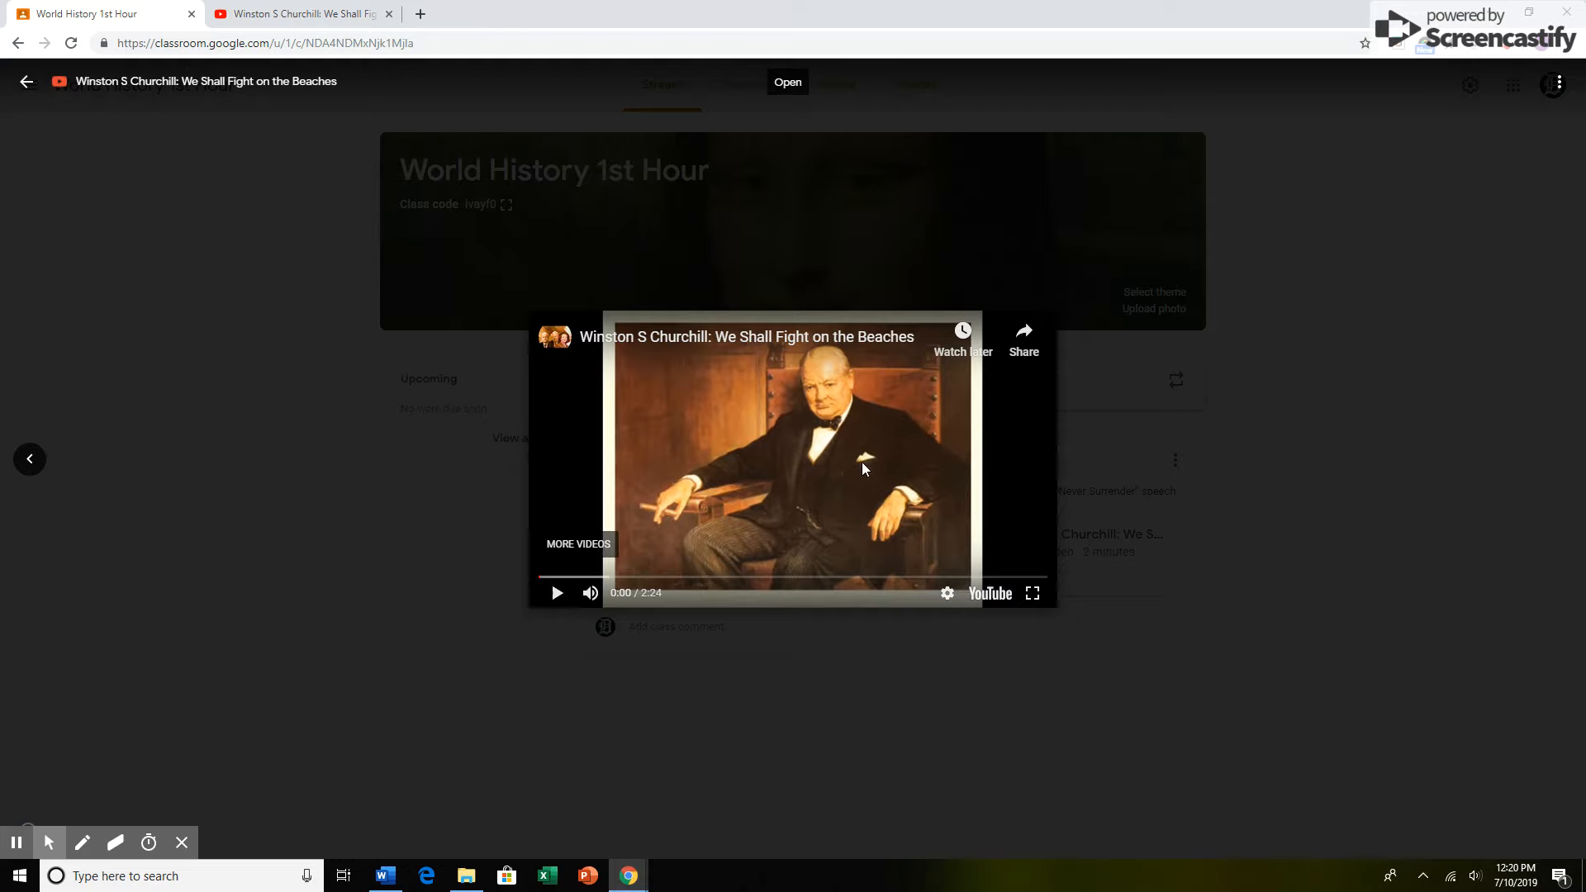
left_click(1034, 594)
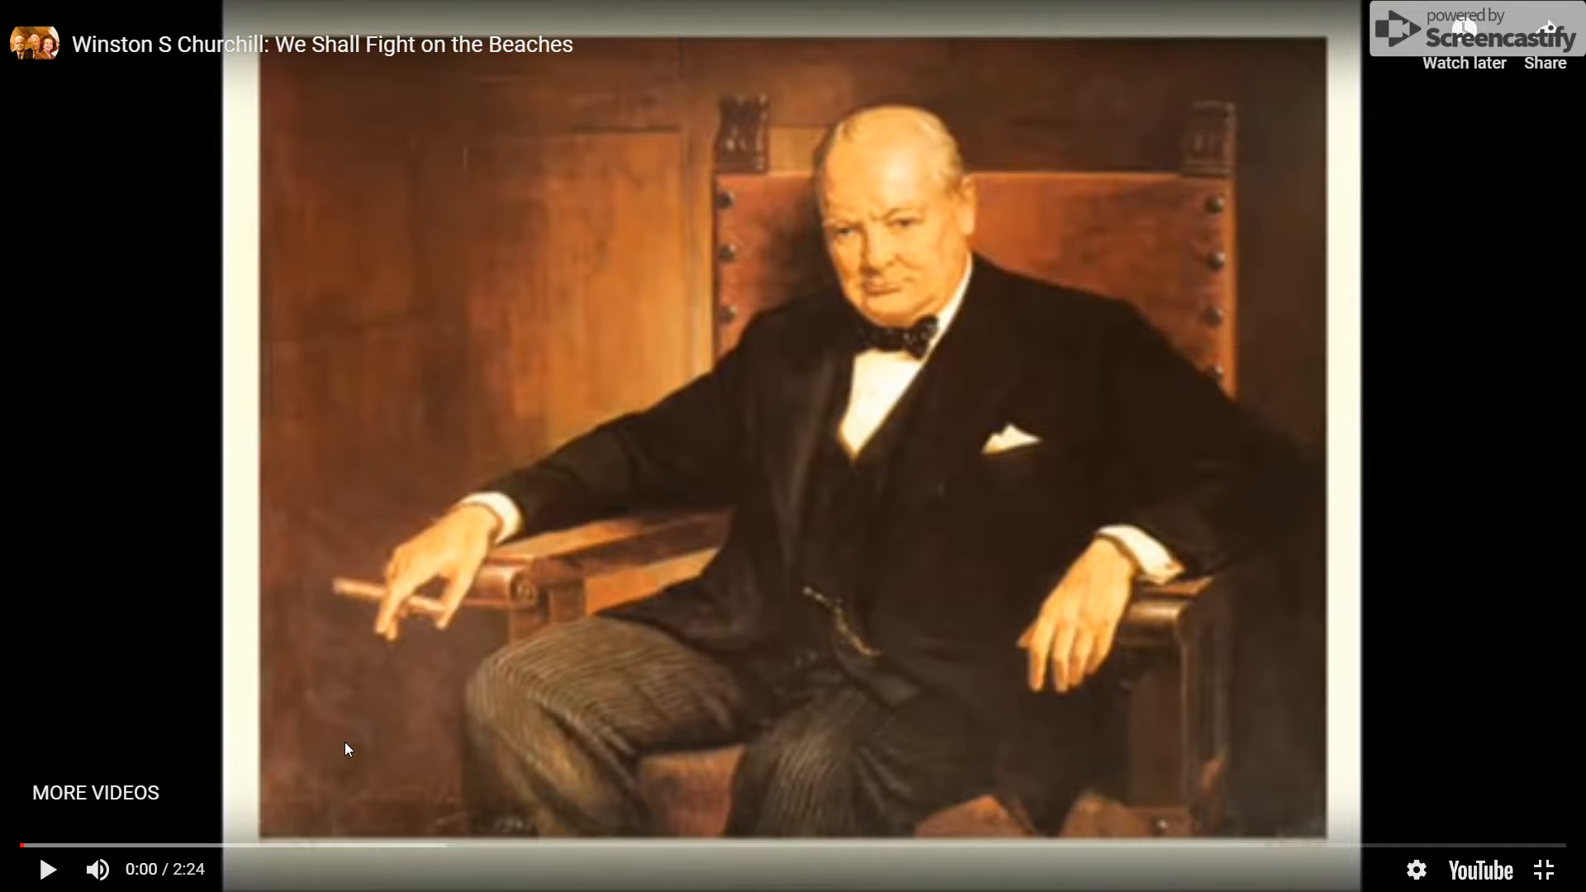
key("Escape")
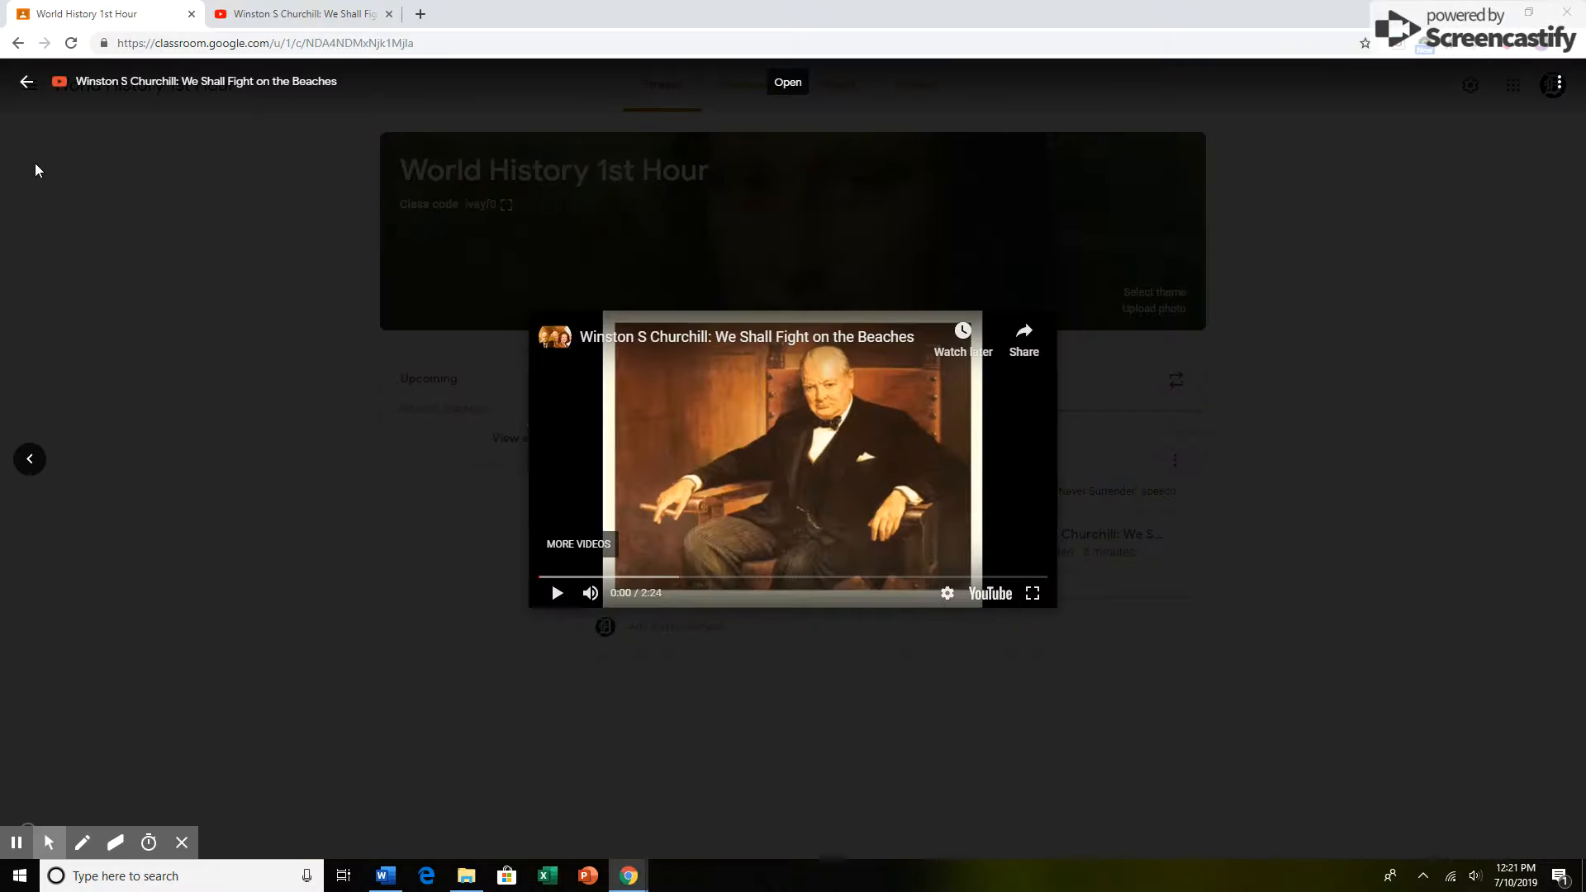
left_click(28, 82)
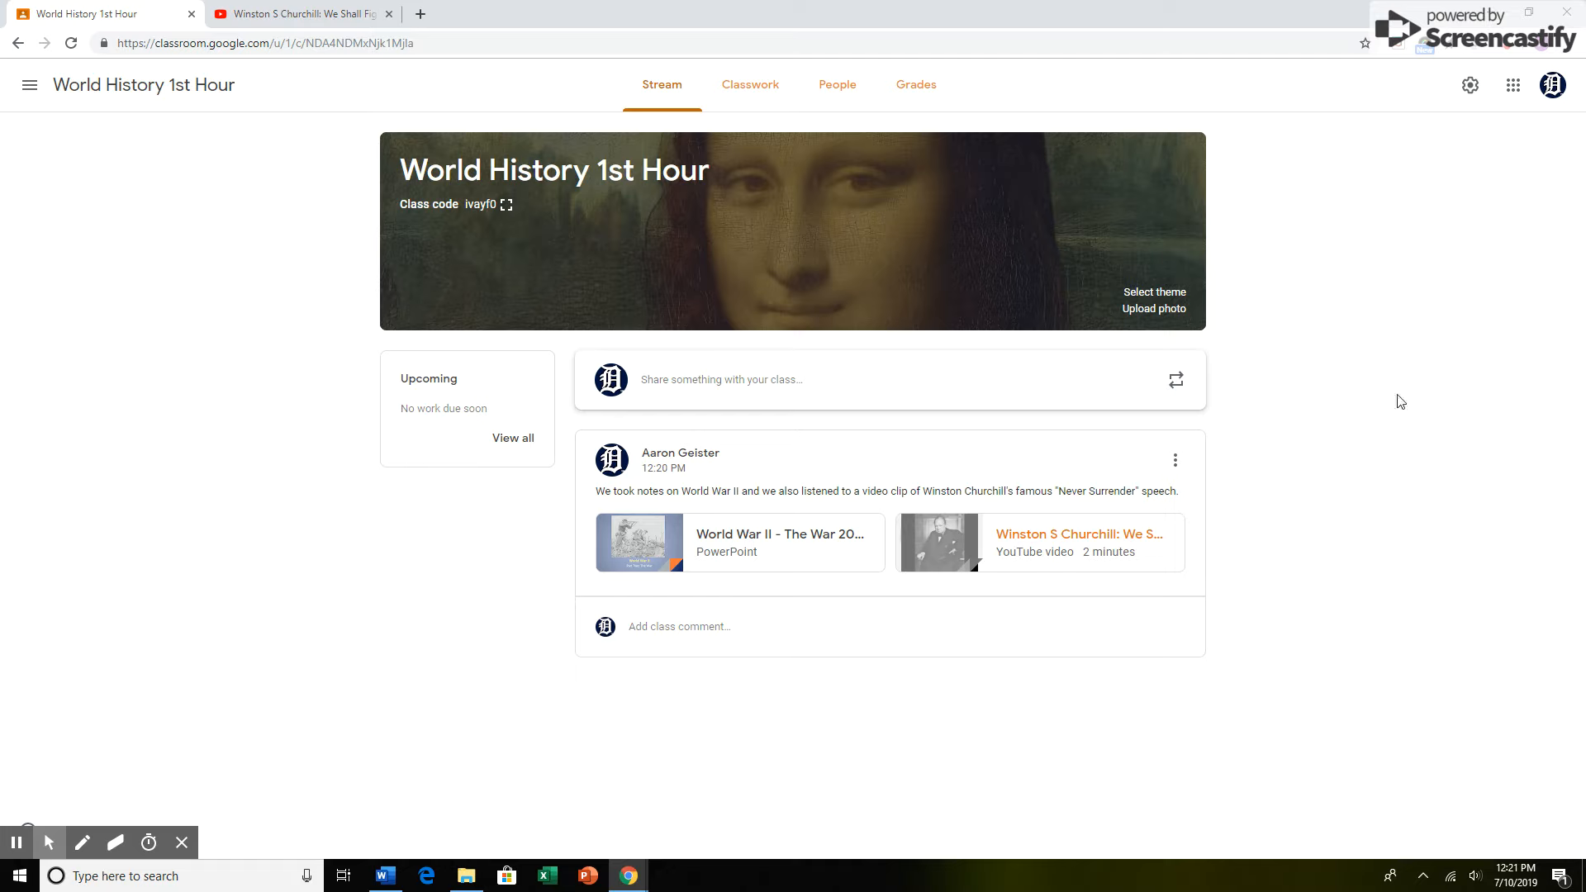
left_click(1503, 54)
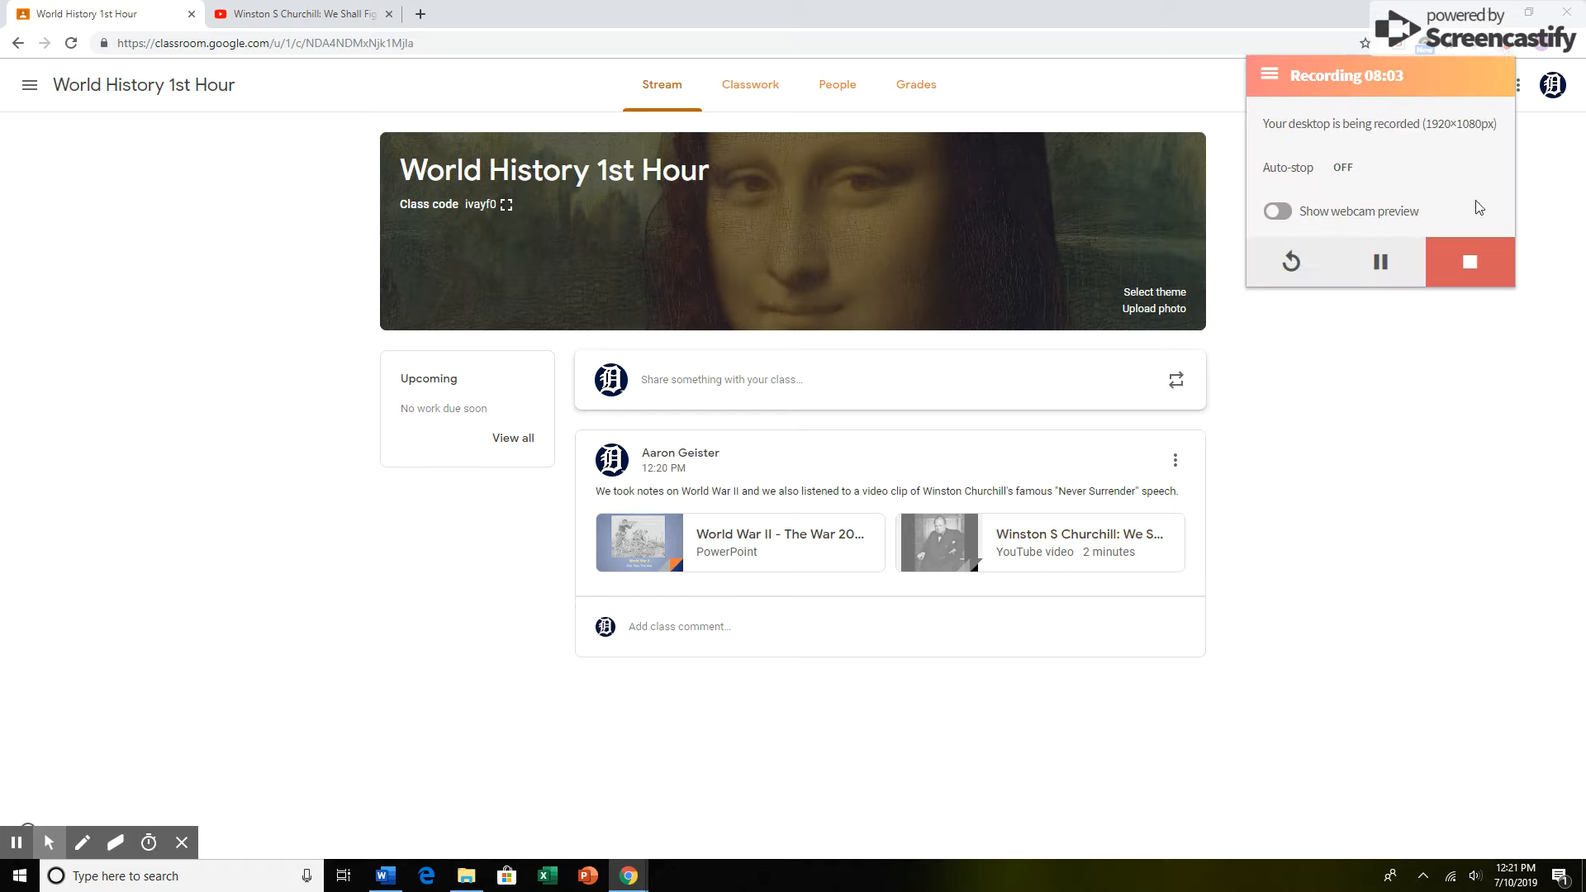